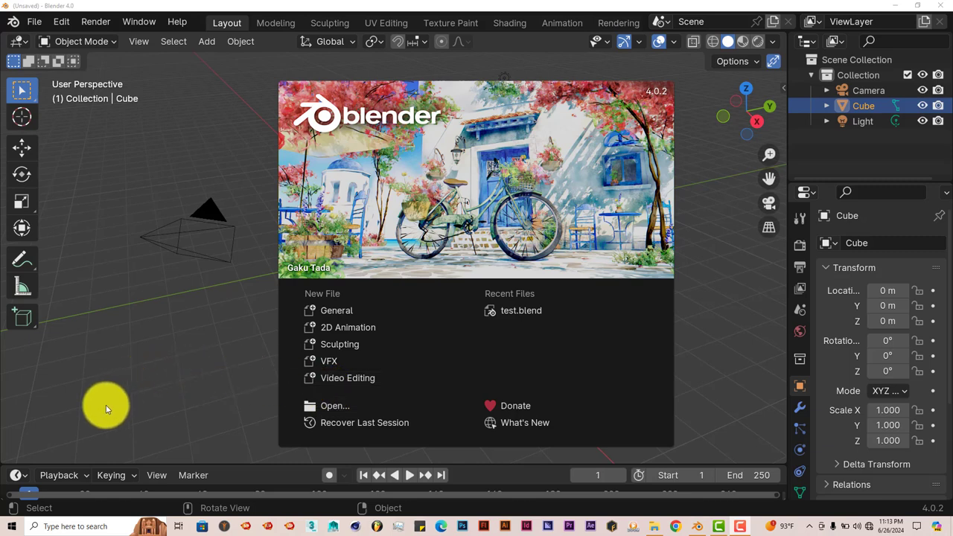
Open the add-on preferences and view the file browser for installing an add-on, closing it without installing anything.
click(59, 20)
click(61, 22)
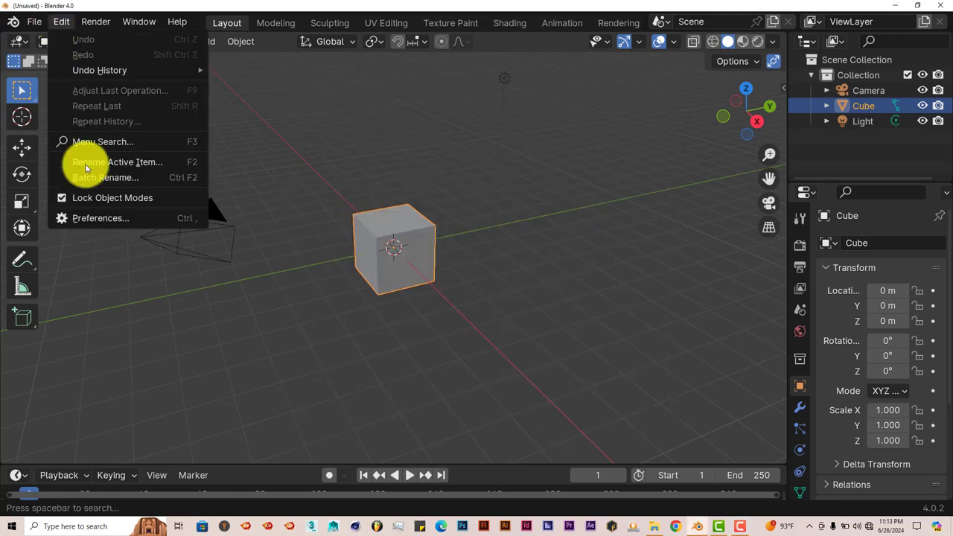
click(96, 224)
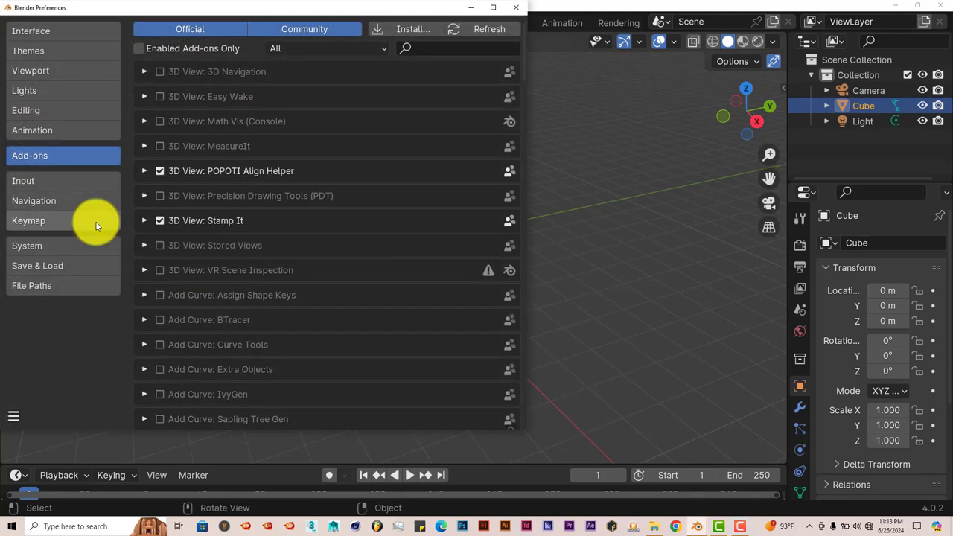
click(419, 29)
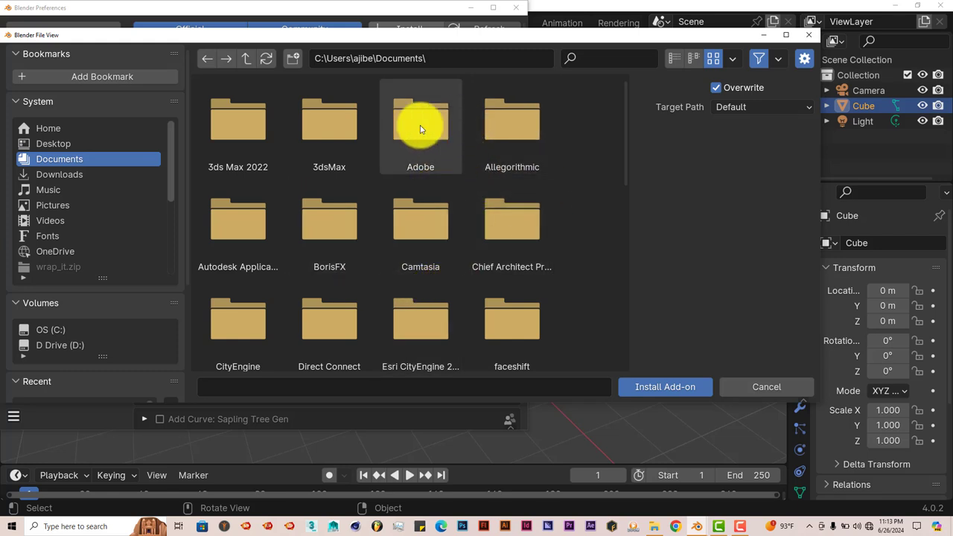
click(808, 34)
Search the installed add-ons for "wrap" and close the preferences.
click(442, 47)
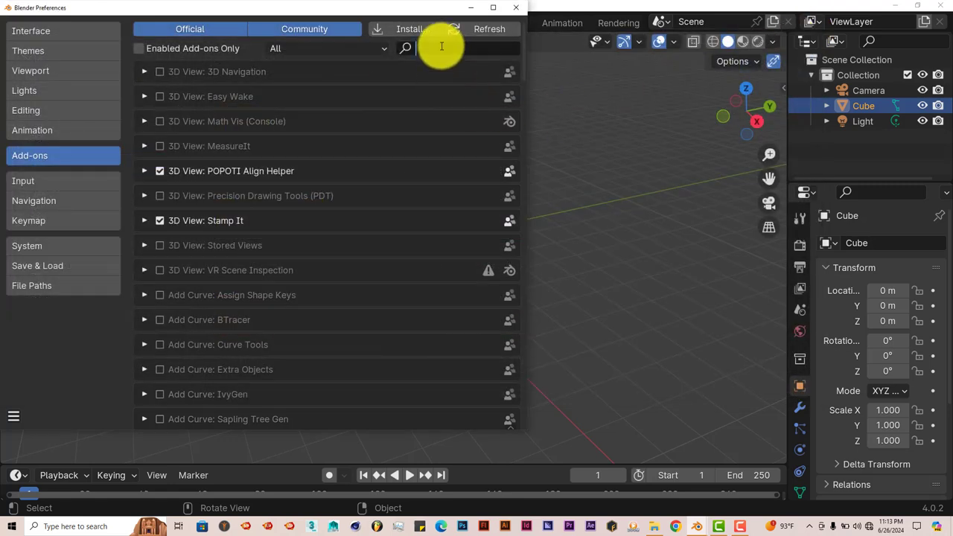
text(wrap)
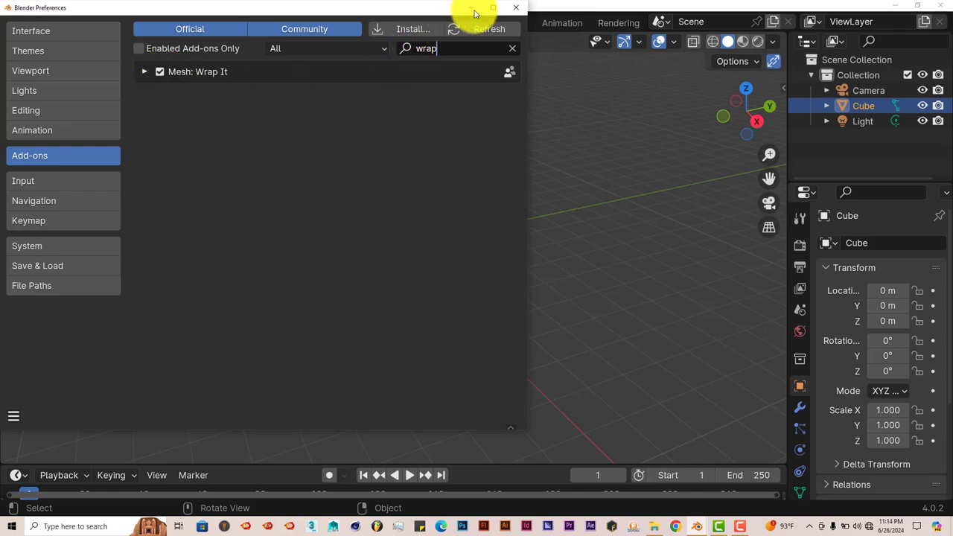
click(514, 8)
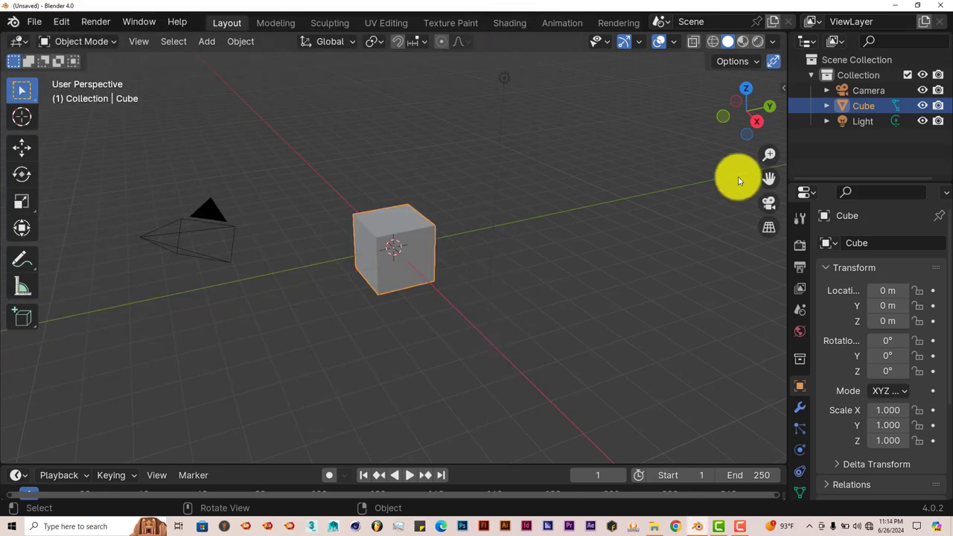
Check the viewport sidebar and the list of addable meshes for the Wrap It tool.
click(781, 88)
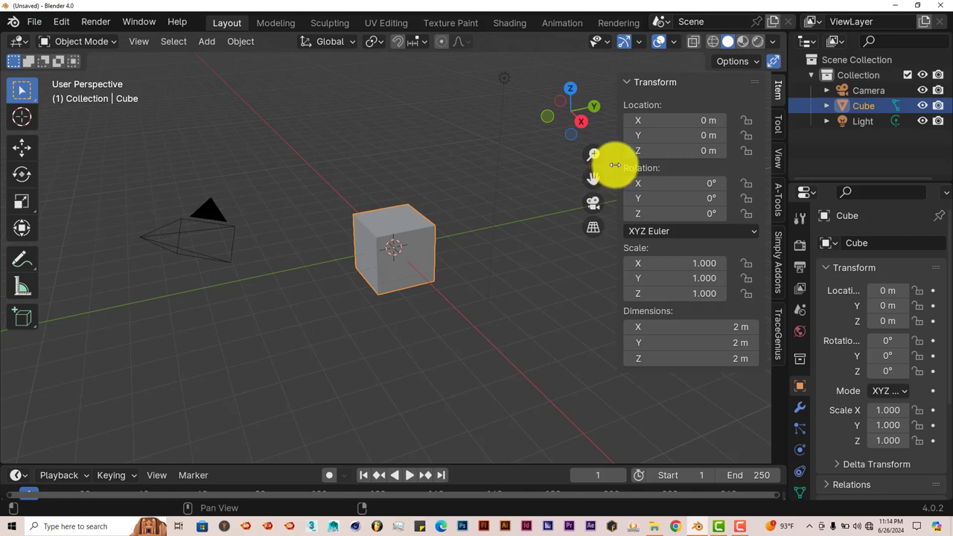
drag(615, 168, 798, 181)
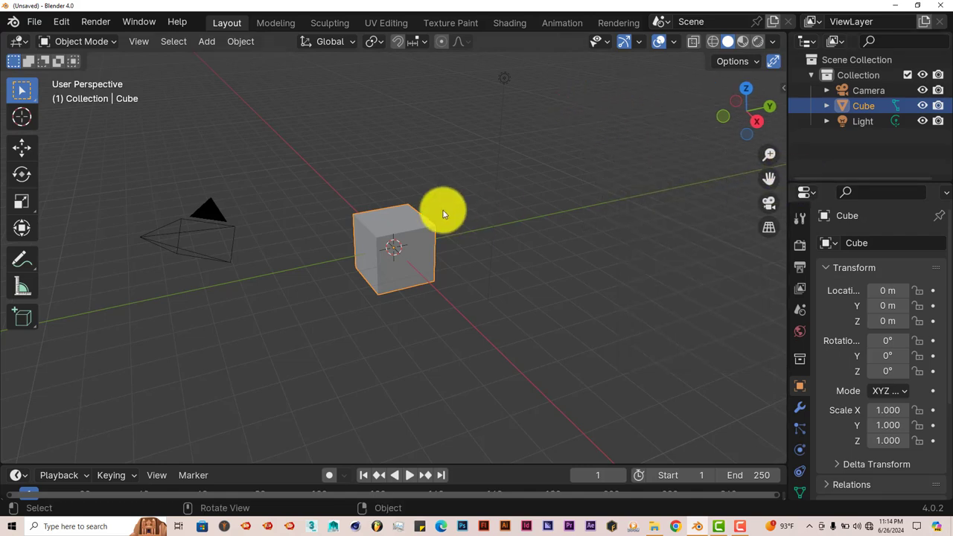
key(shift+a)
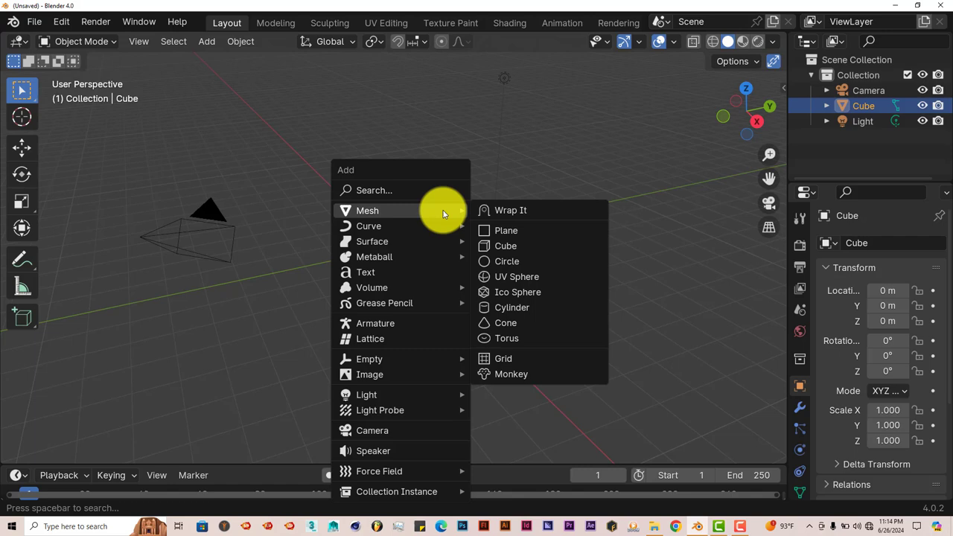
click(526, 210)
Add a Monkey mesh and, in front view, move it along X to about -3.60 m, beside the cube.
middle_drag(451, 271, 397, 268)
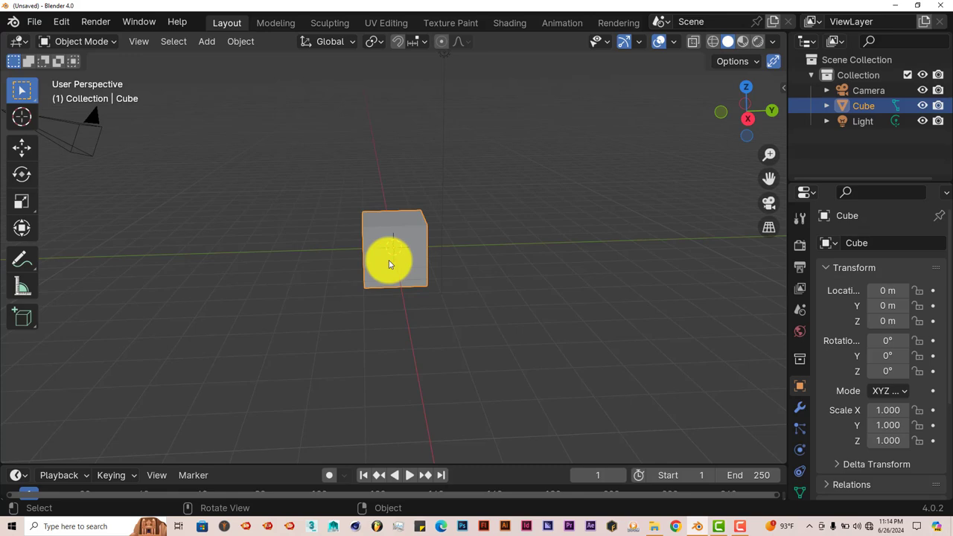
key(shift+a)
mouse_move(394, 223)
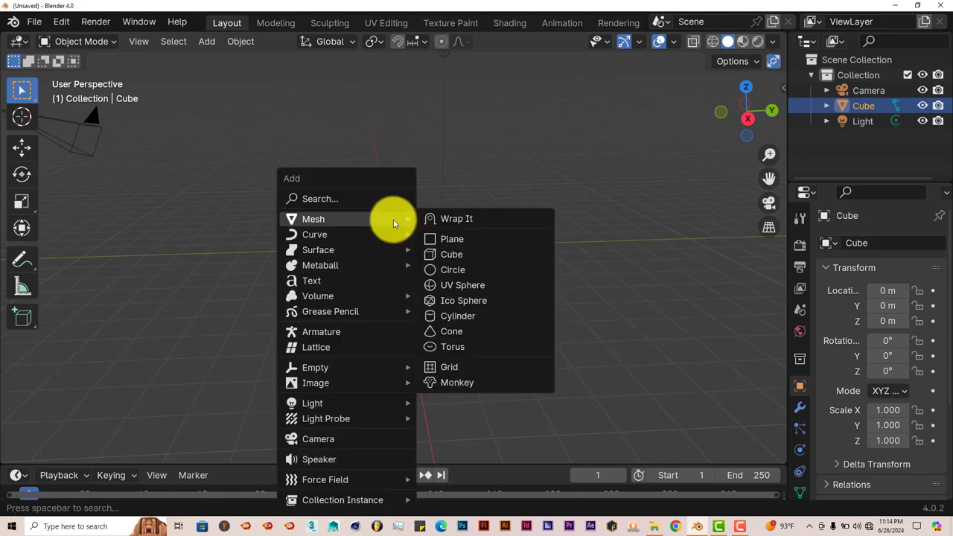
click(452, 382)
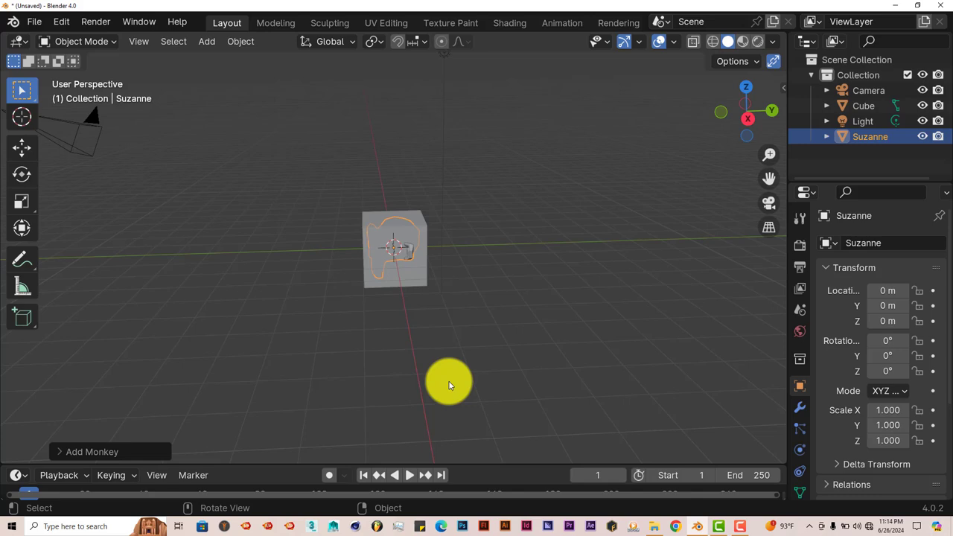
key(KP_1)
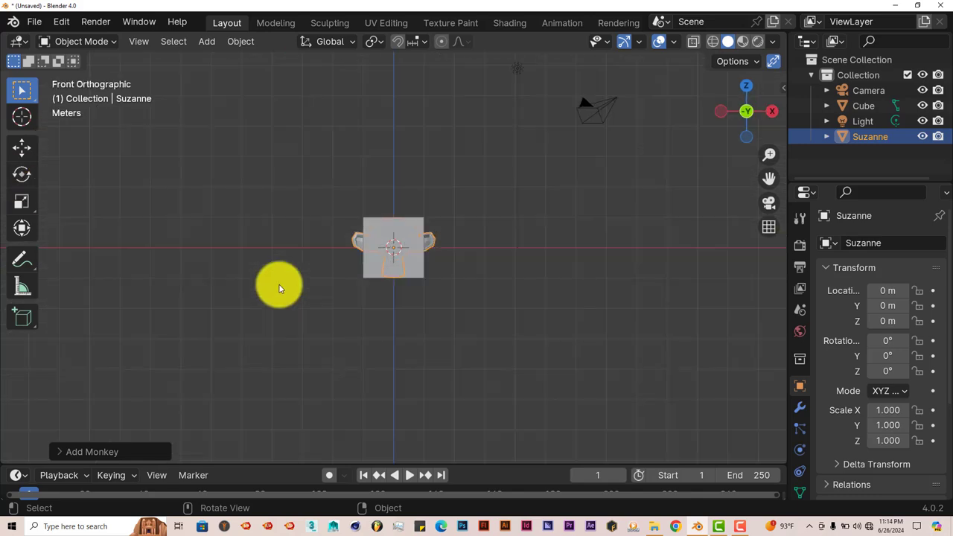
click(25, 146)
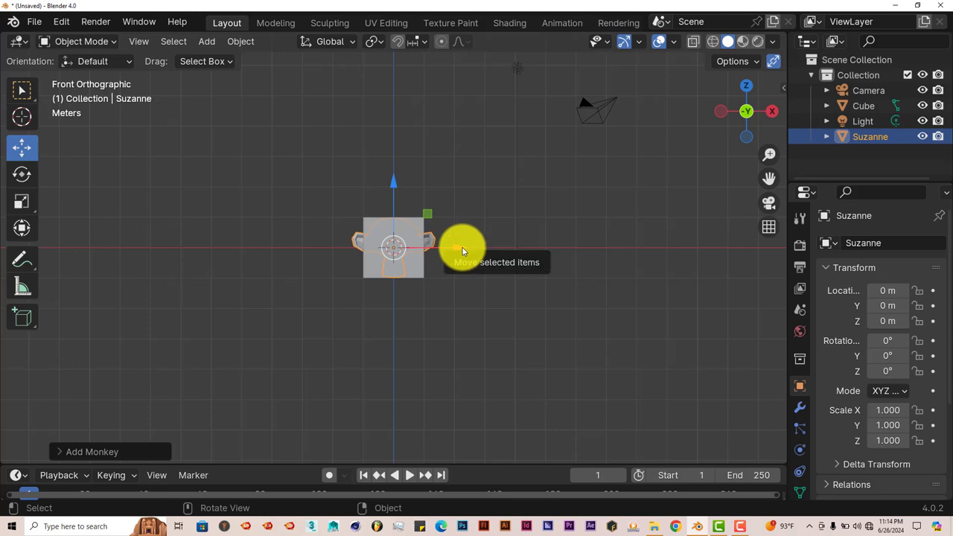
drag(463, 251, 353, 248)
Add a Cone mesh and move it along X to about 3.09 m, on the cube's other side.
key(shift+a)
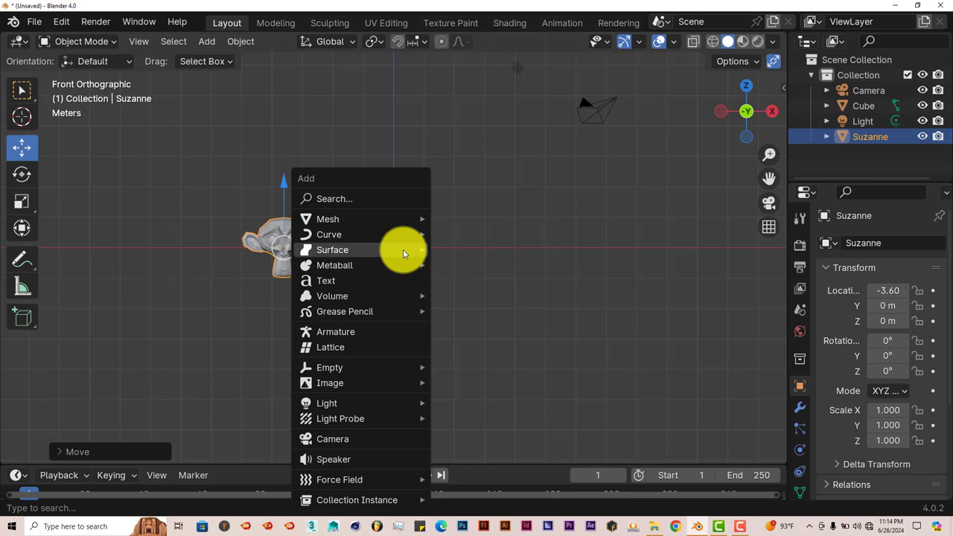
mouse_move(407, 221)
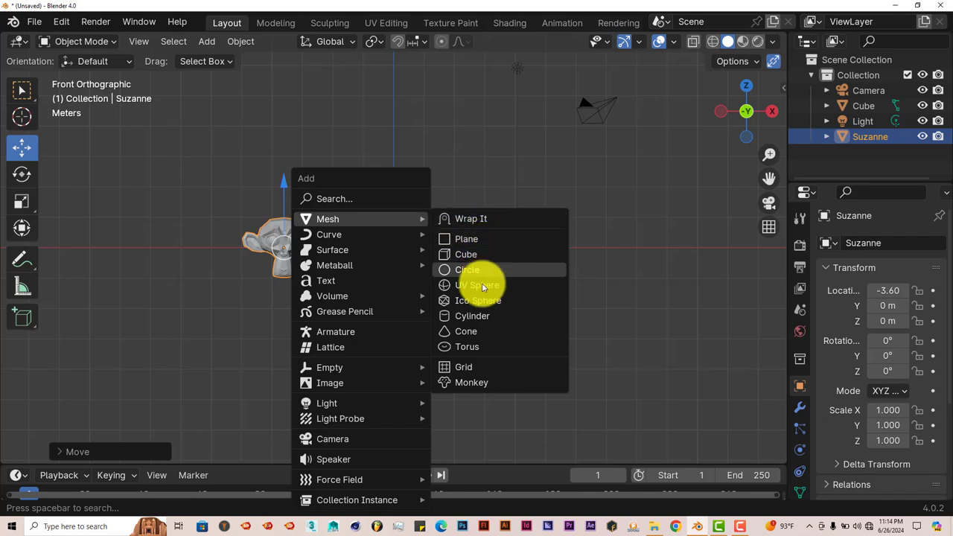
click(466, 331)
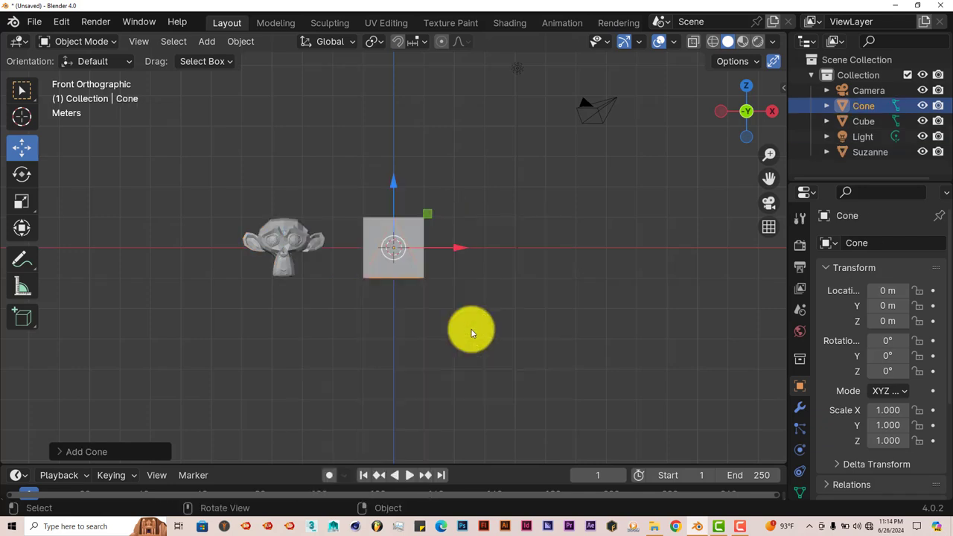
drag(461, 248, 558, 251)
middle_drag(517, 291, 522, 335)
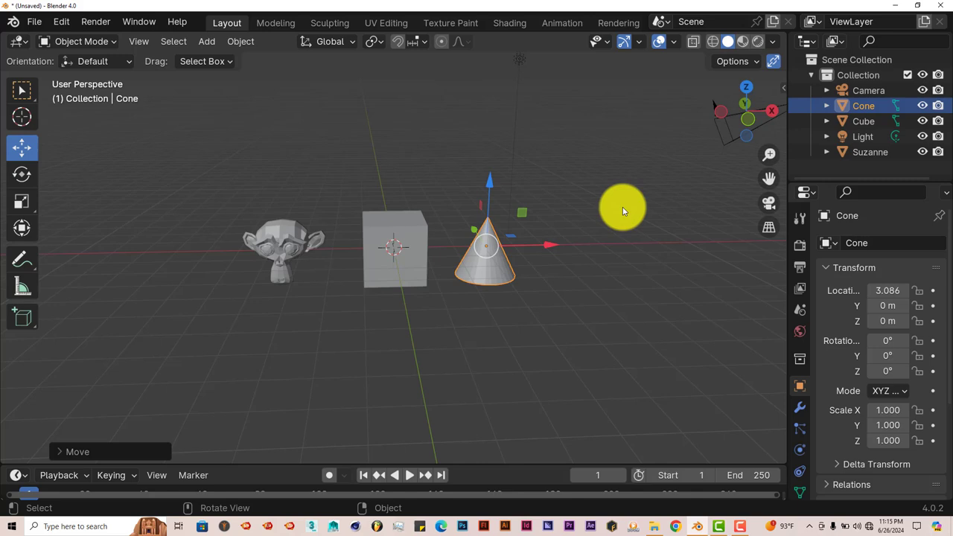
Show the viewport in rendered shading and set the render engine to Cycles with GPU Compute as the device.
click(756, 47)
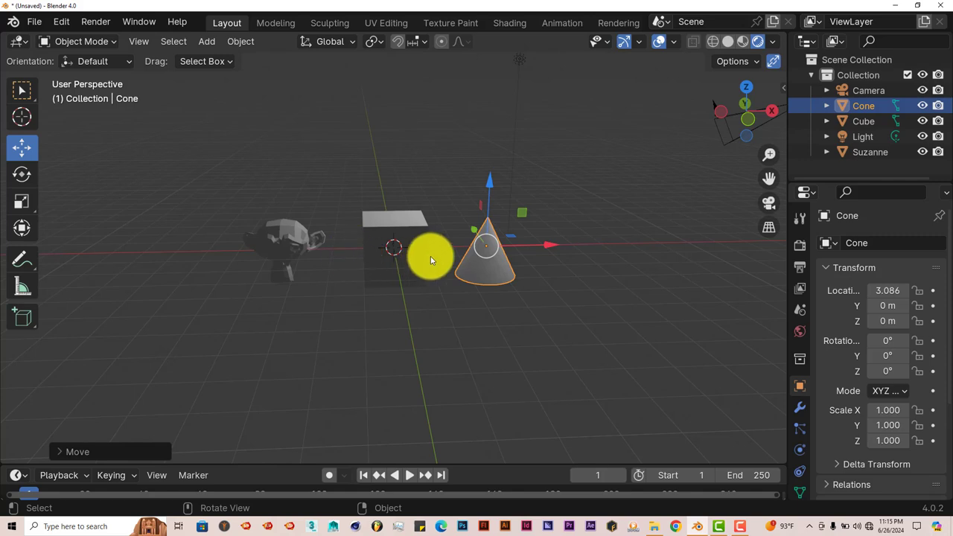
click(800, 246)
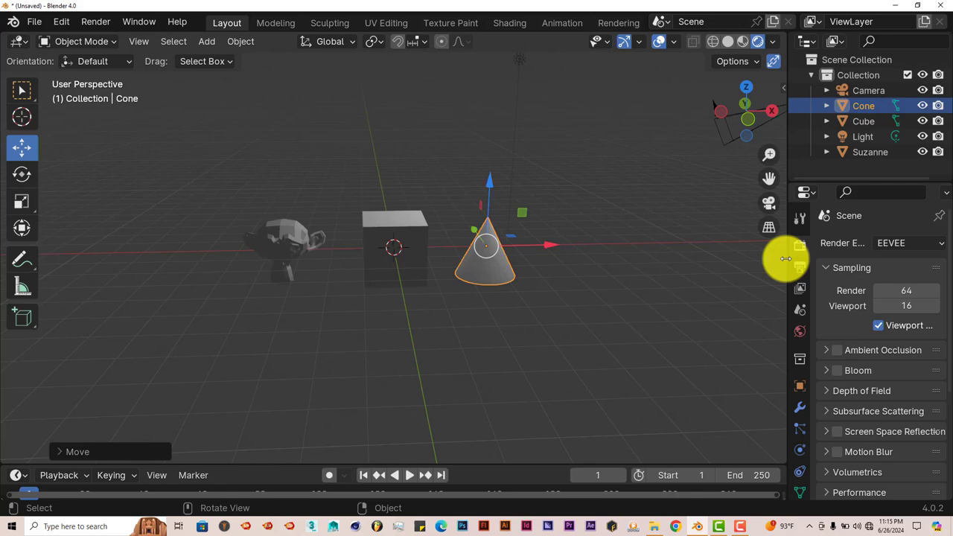
click(897, 244)
click(884, 298)
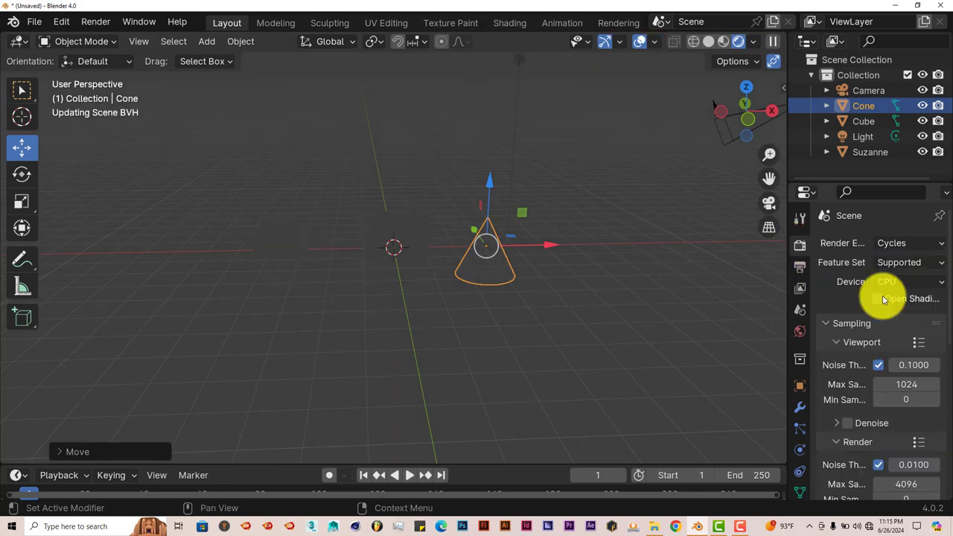
click(904, 284)
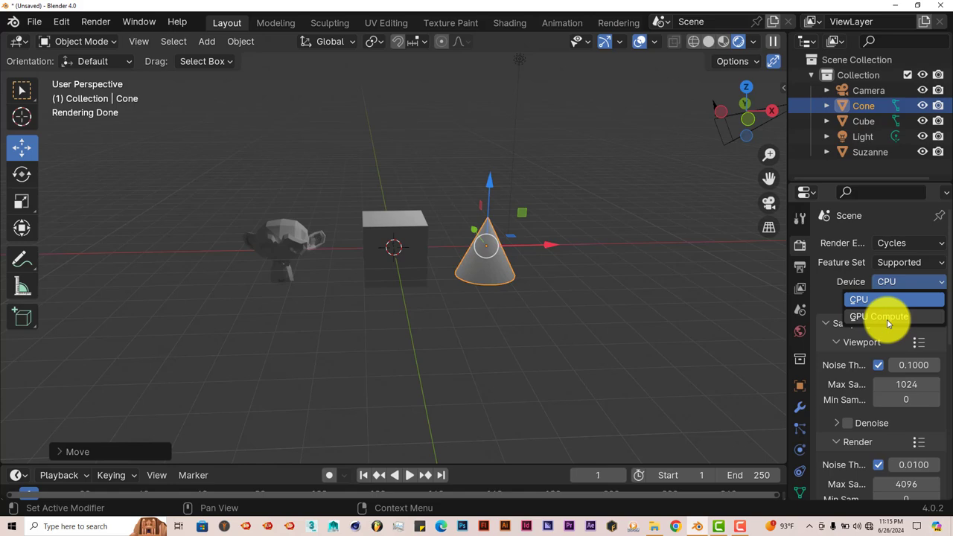
click(887, 319)
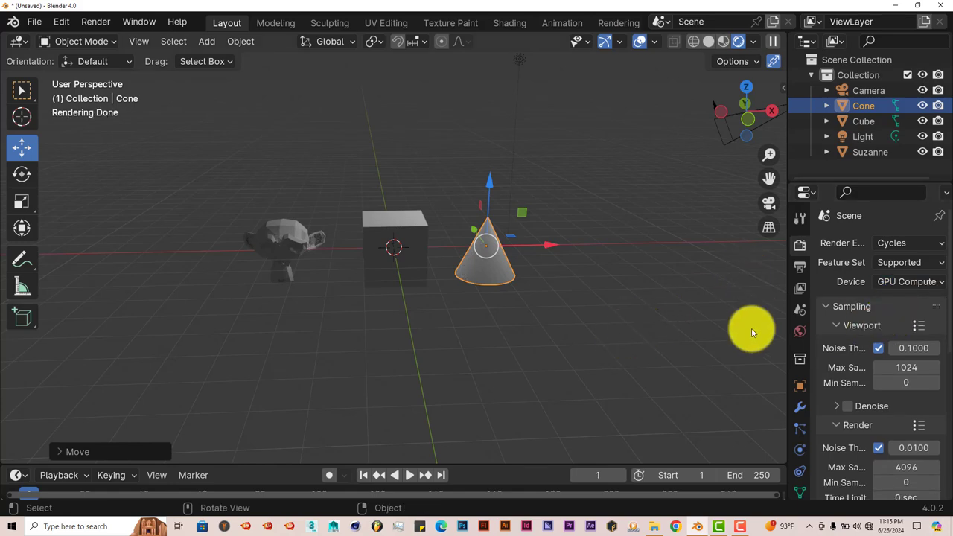
Set the world background colour to a light blue with hue 0.627, saturation 0.454 and value 0.758.
click(800, 333)
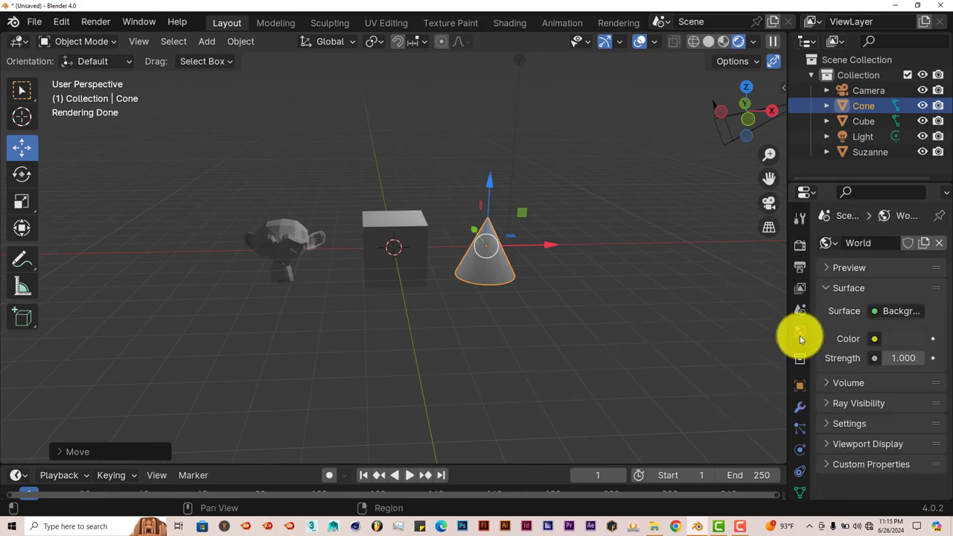
click(905, 344)
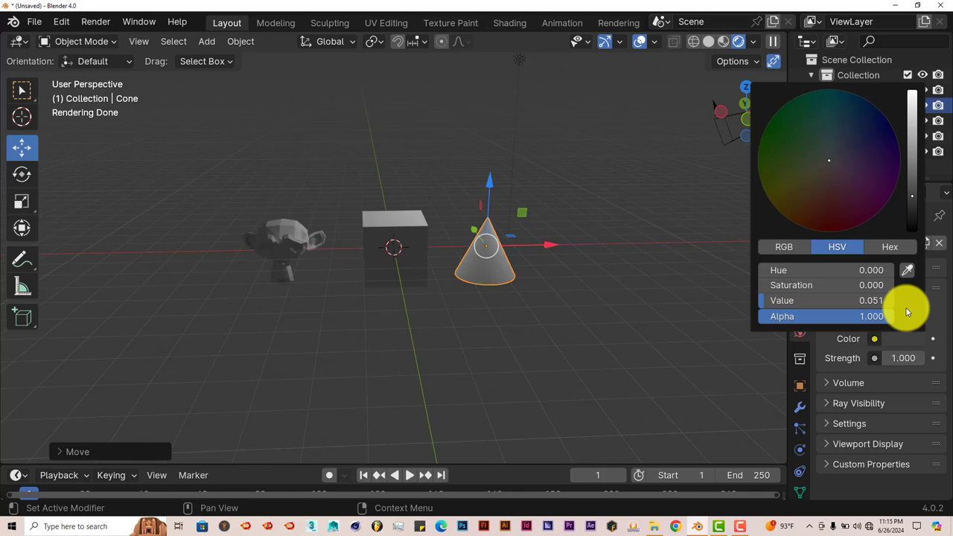
click(912, 105)
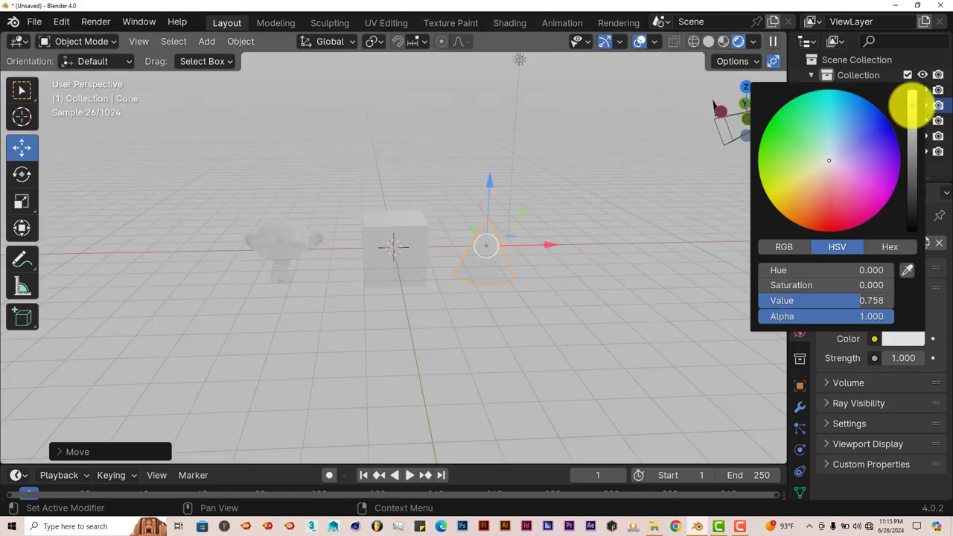
click(842, 152)
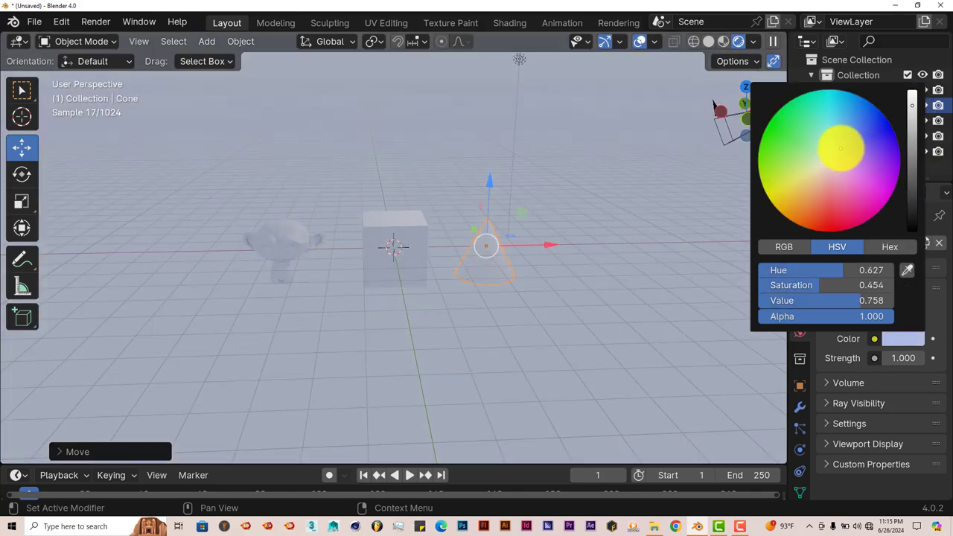
click(432, 318)
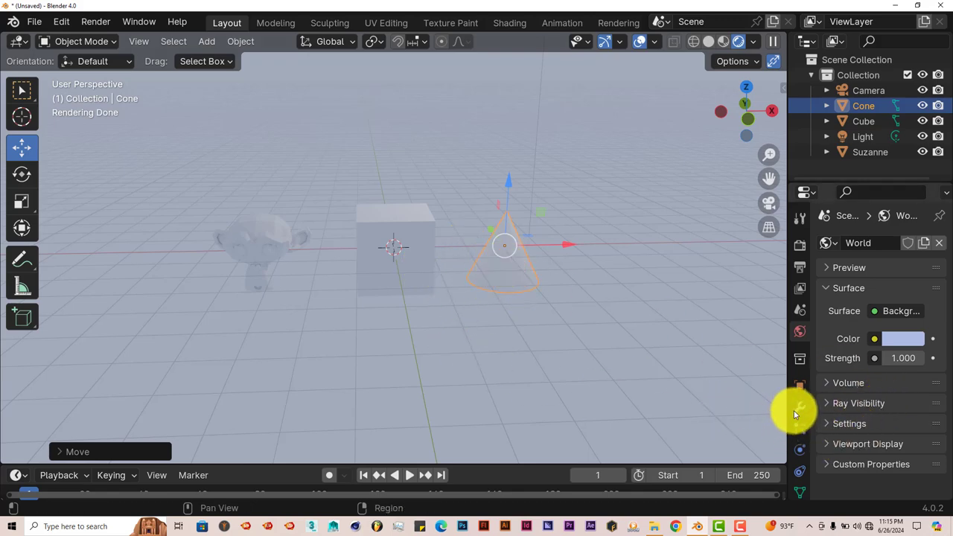
Create a new material for the cone and set its base colour to red.
scroll(794, 409, down, 3)
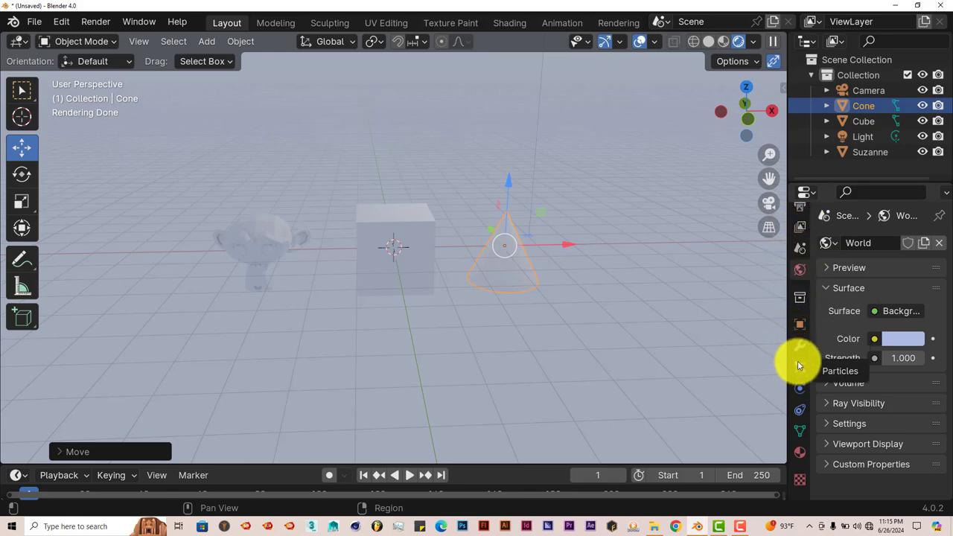
click(800, 452)
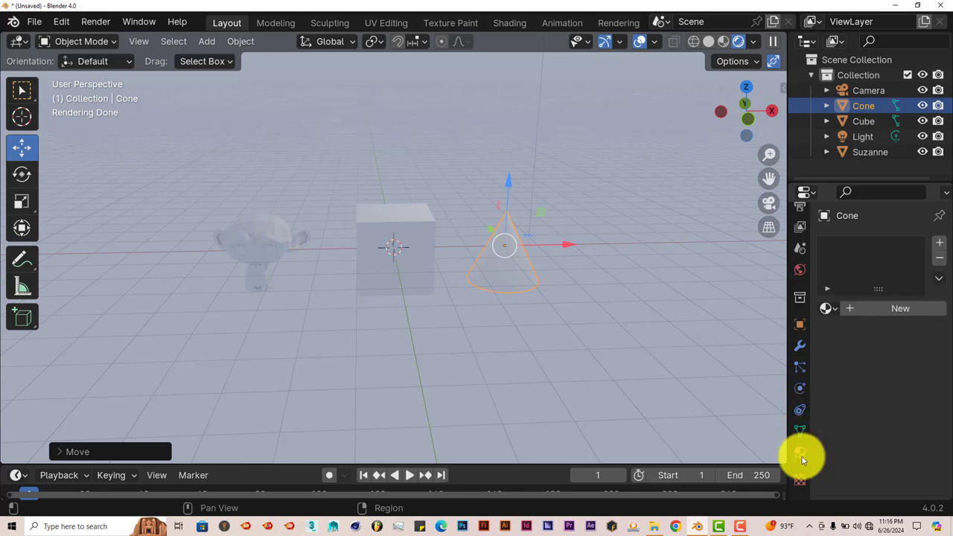
click(880, 309)
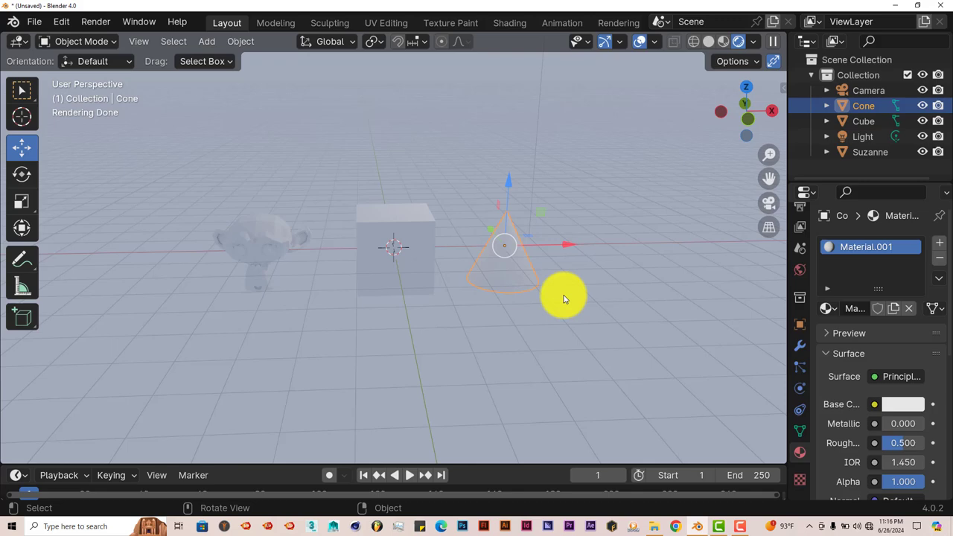
click(903, 404)
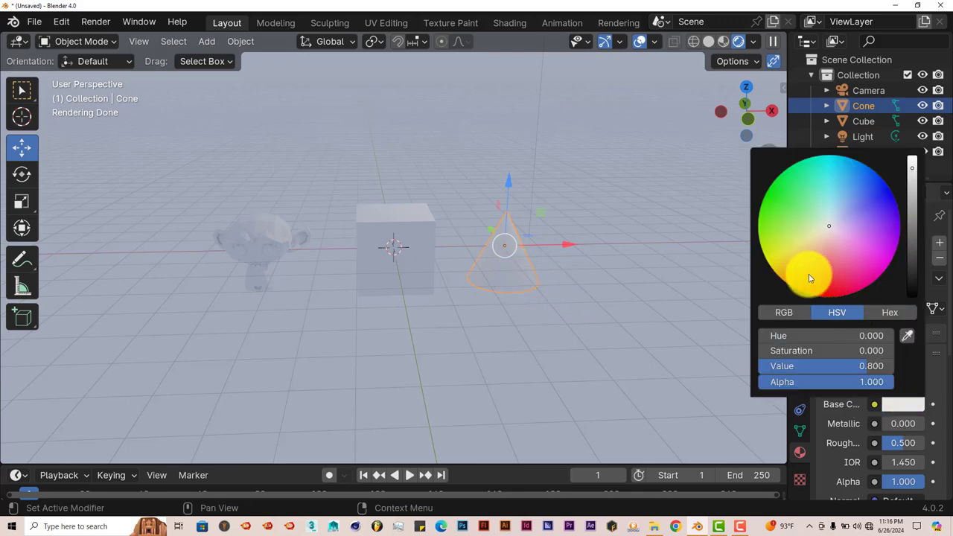
click(825, 291)
Set the base colour of the cube's material to blue with hue 0.664 and saturation 0.992.
click(384, 231)
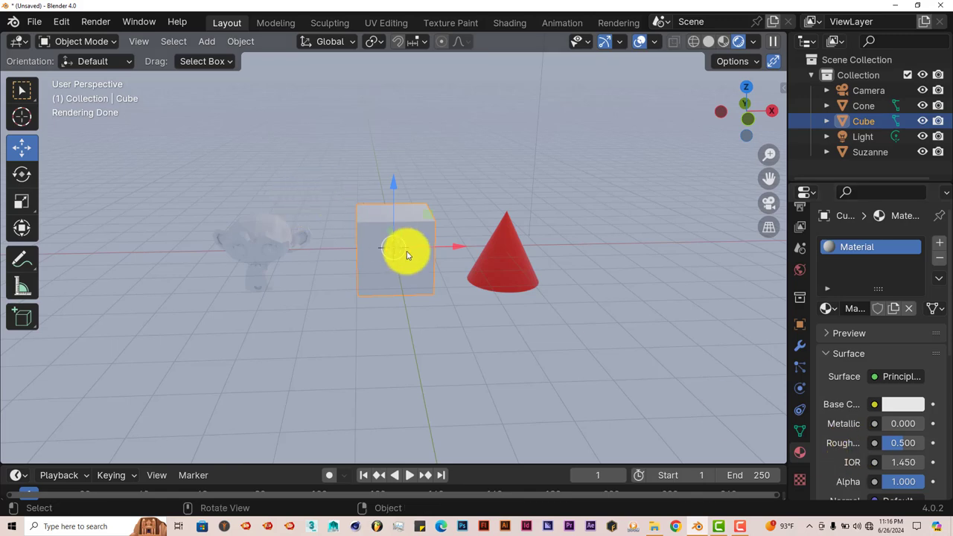
click(888, 406)
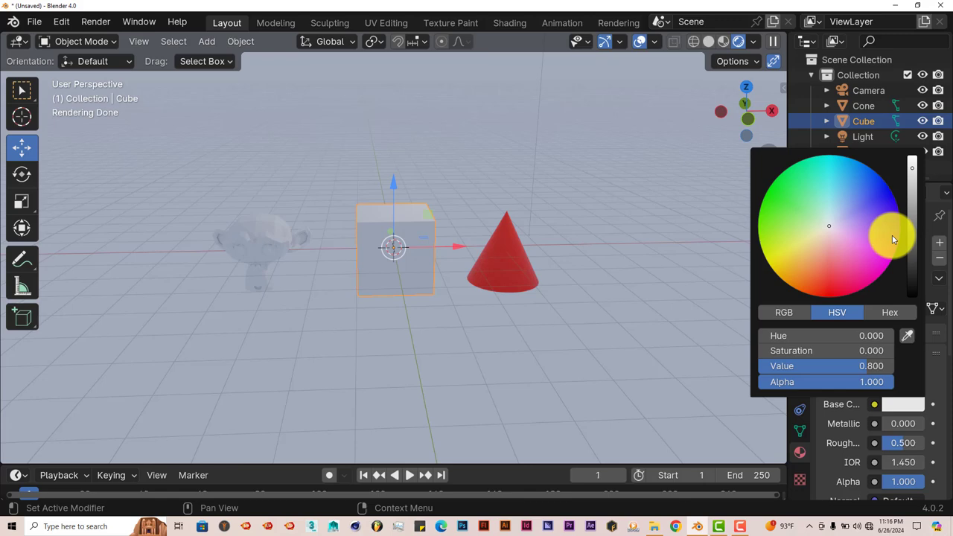
click(881, 188)
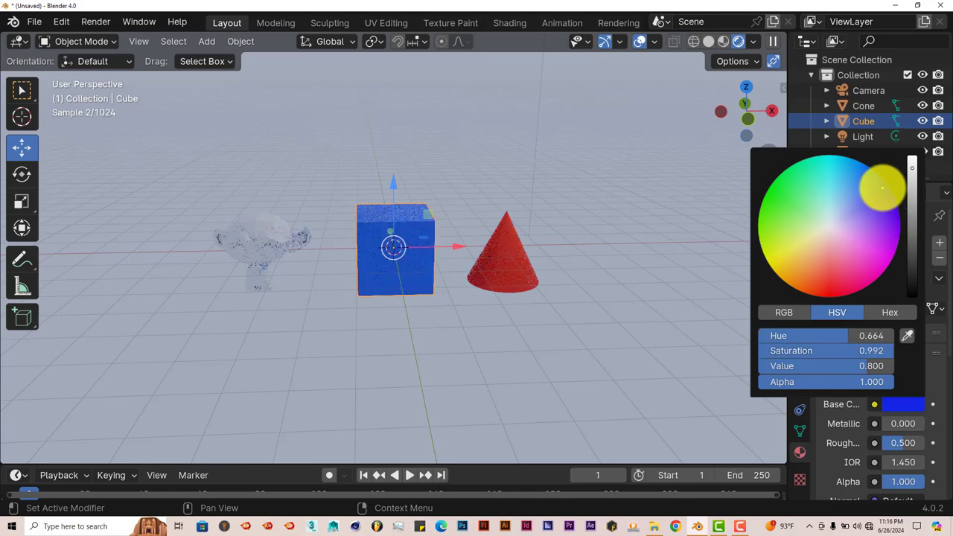
Create a new material for the monkey and set its base colour to green.
click(254, 239)
click(874, 316)
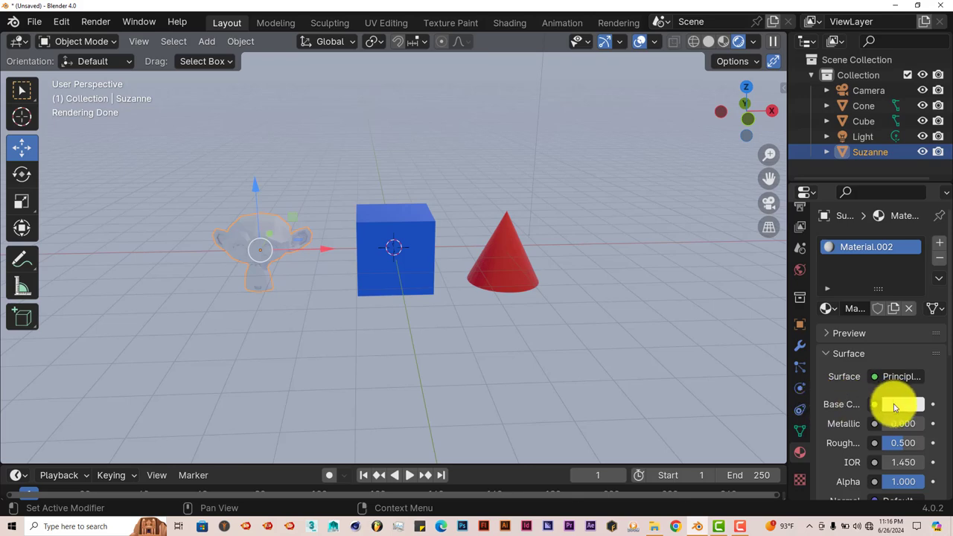
click(895, 408)
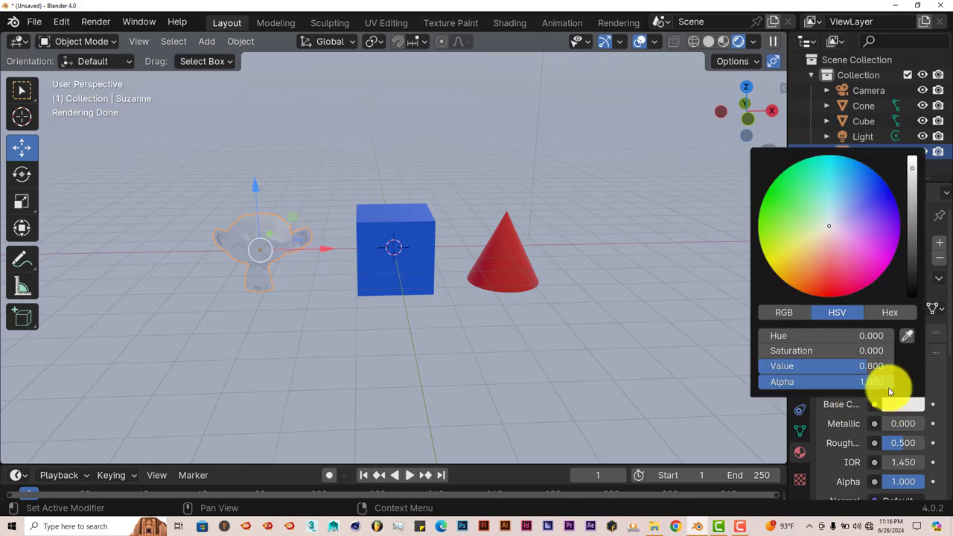
click(781, 188)
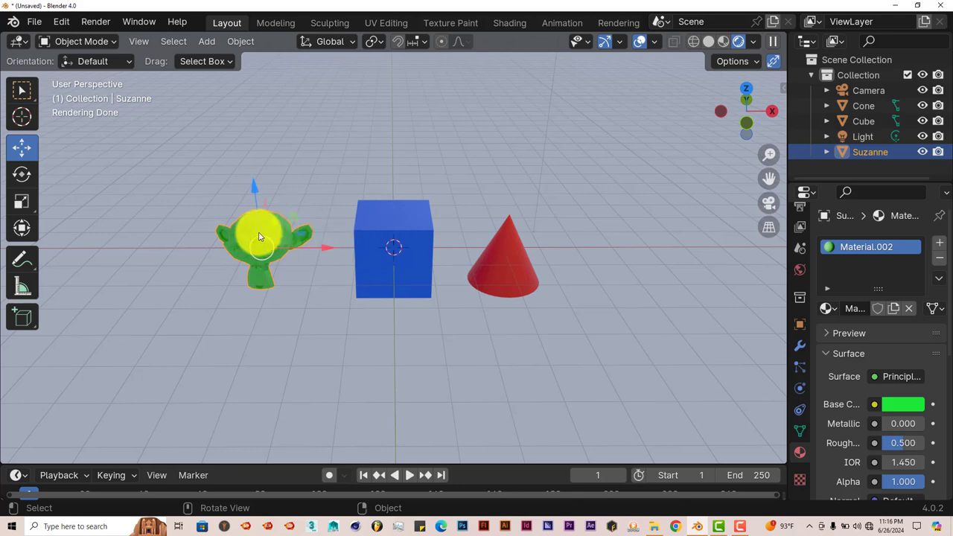
Select the monkey, cube and cone together and add a Wrap It mesh around them.
shift+click(378, 221)
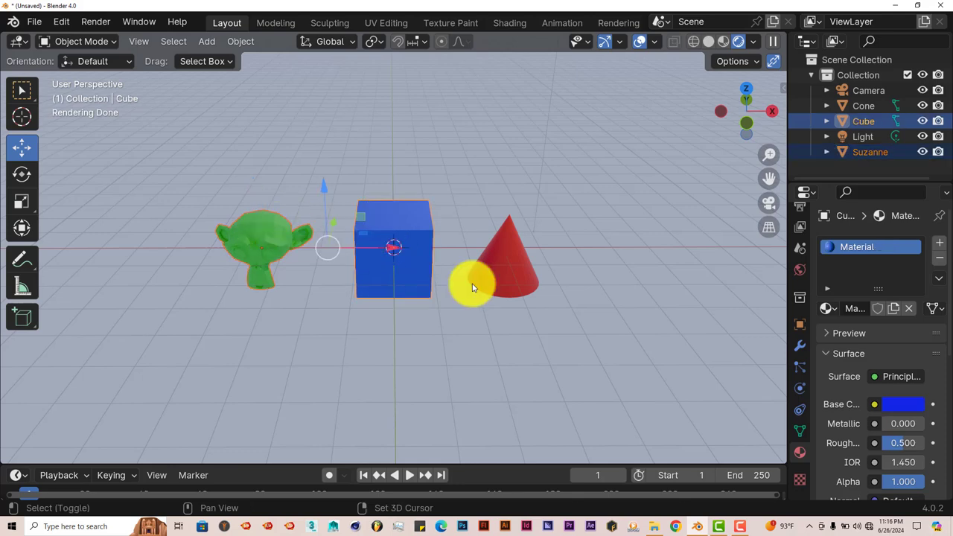
shift+click(511, 266)
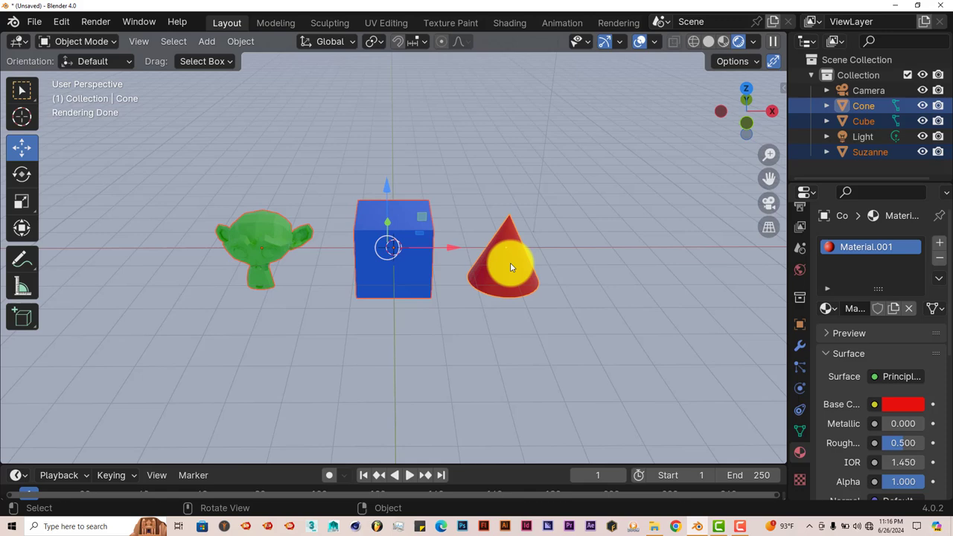
key(shift+a)
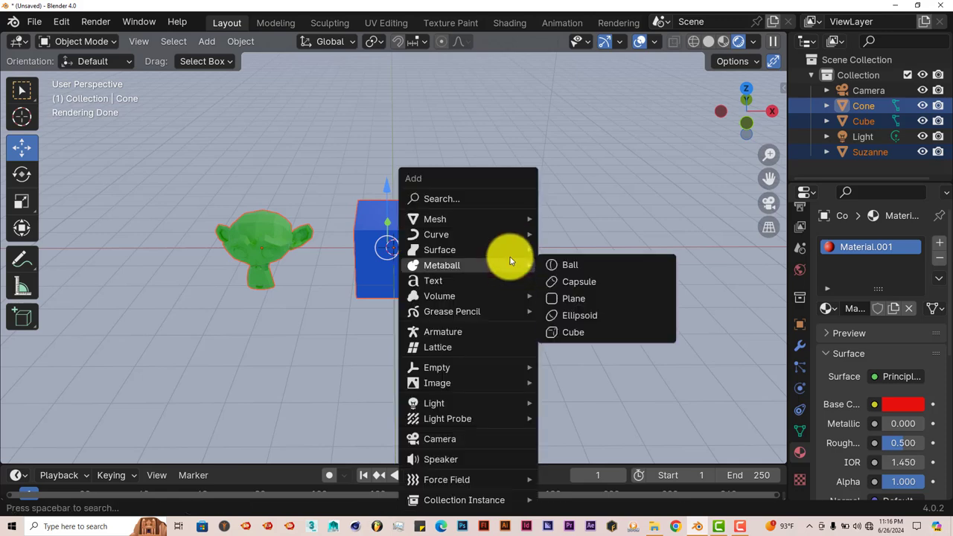
mouse_move(512, 220)
click(577, 219)
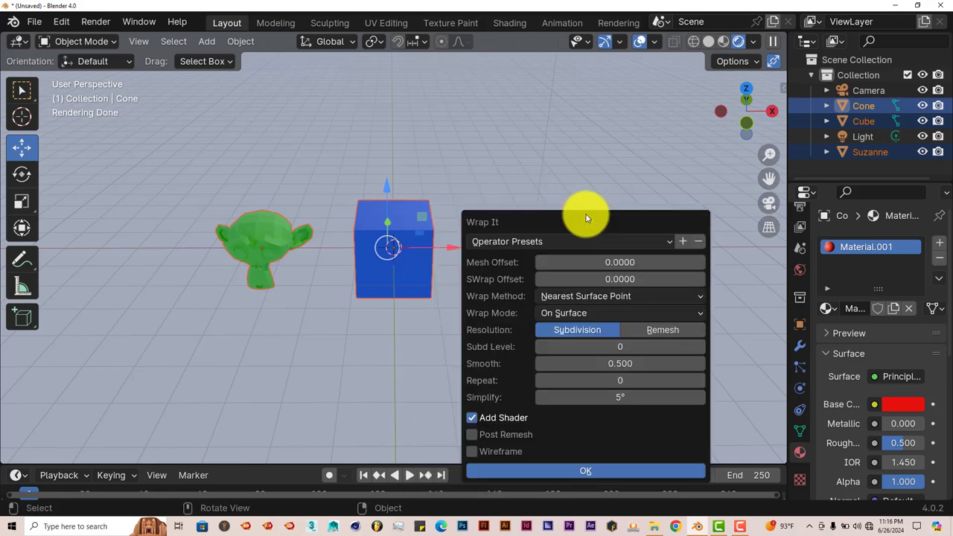
drag(586, 218, 632, 125)
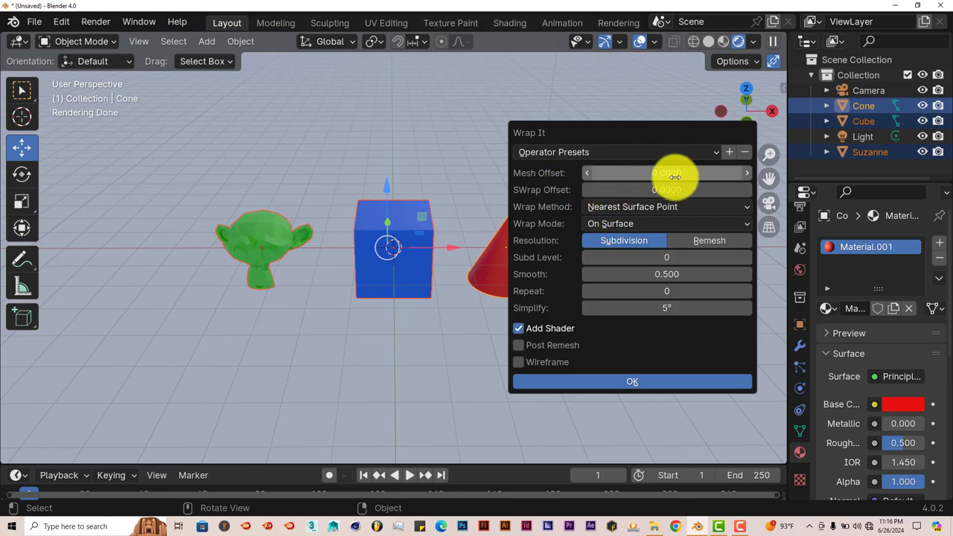
Set both the mesh offset and the SWrap offset of the wrap to 0.0030.
click(748, 174)
click(748, 175)
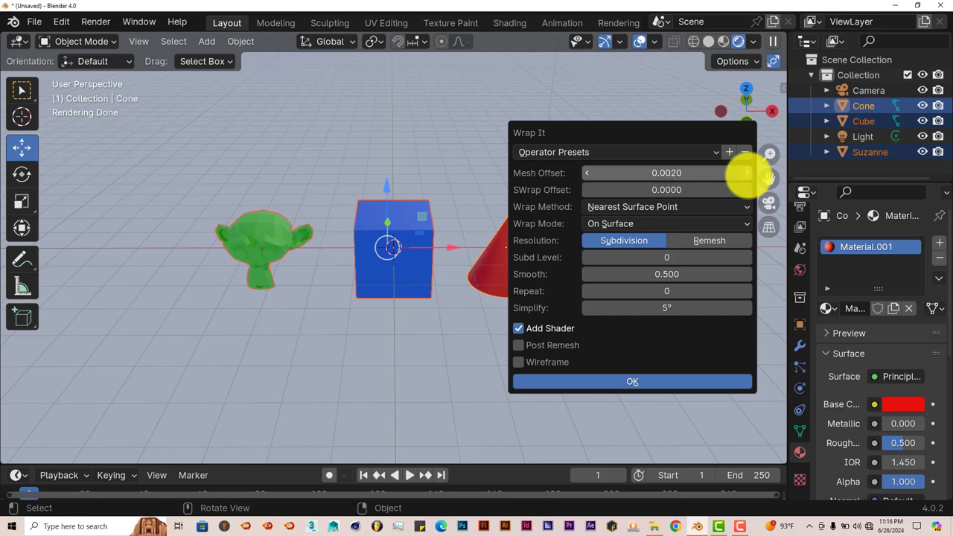
click(749, 174)
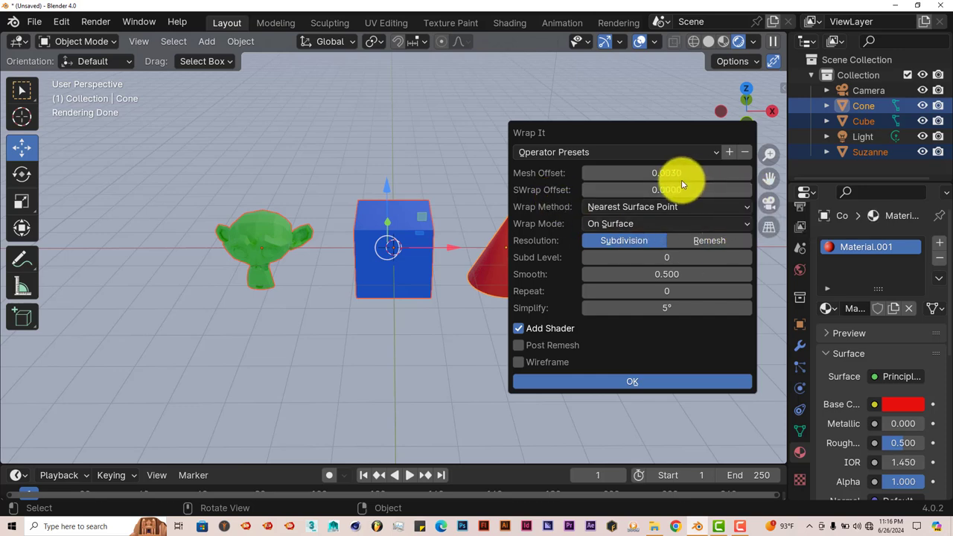
click(746, 192)
click(747, 190)
click(746, 191)
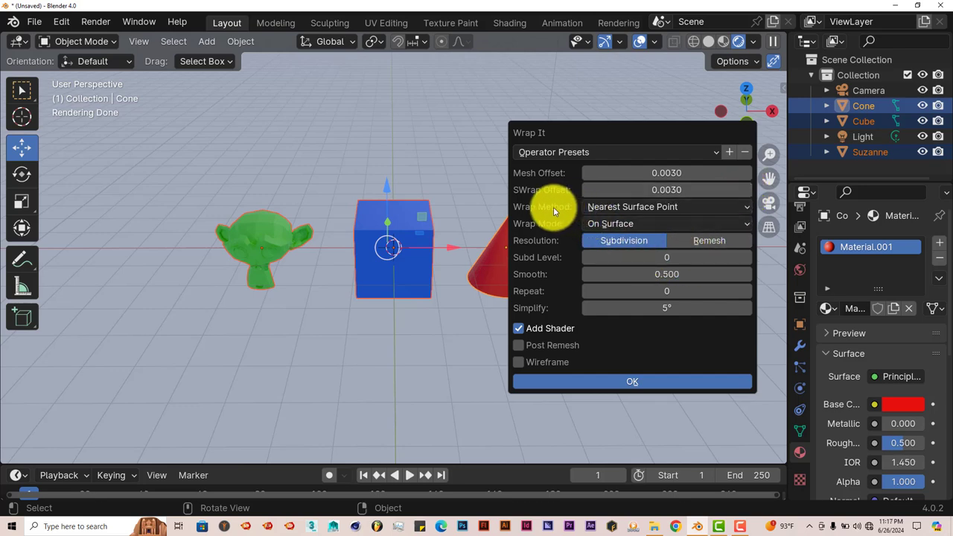
click(653, 209)
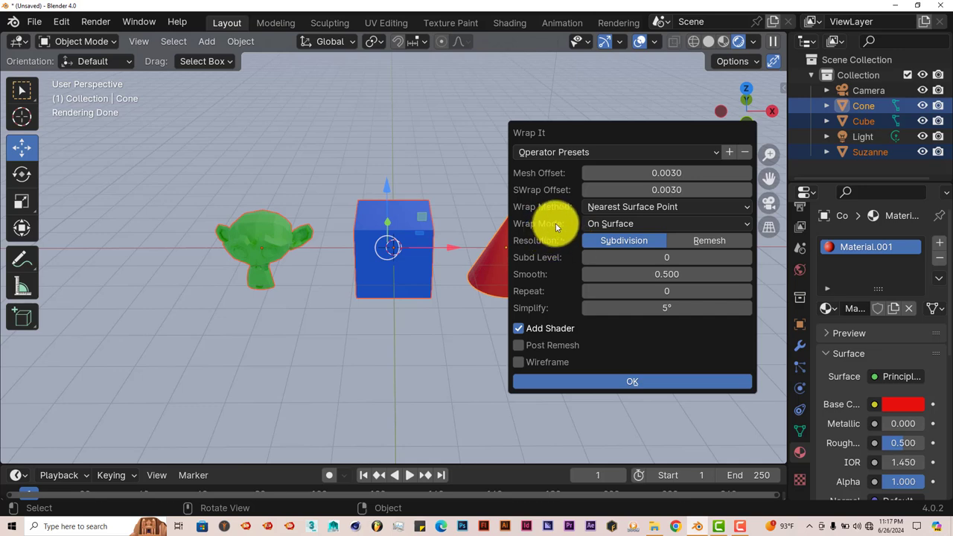
click(683, 224)
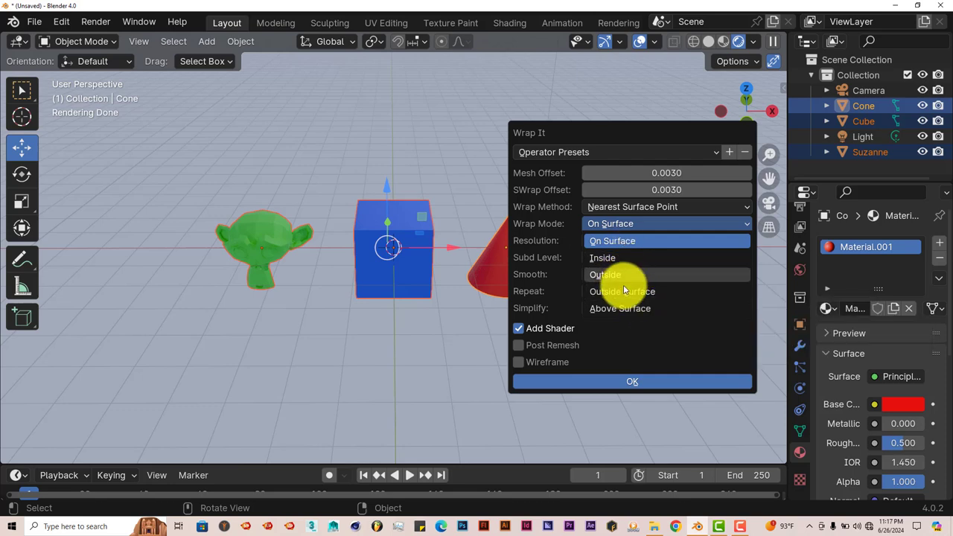
click(555, 233)
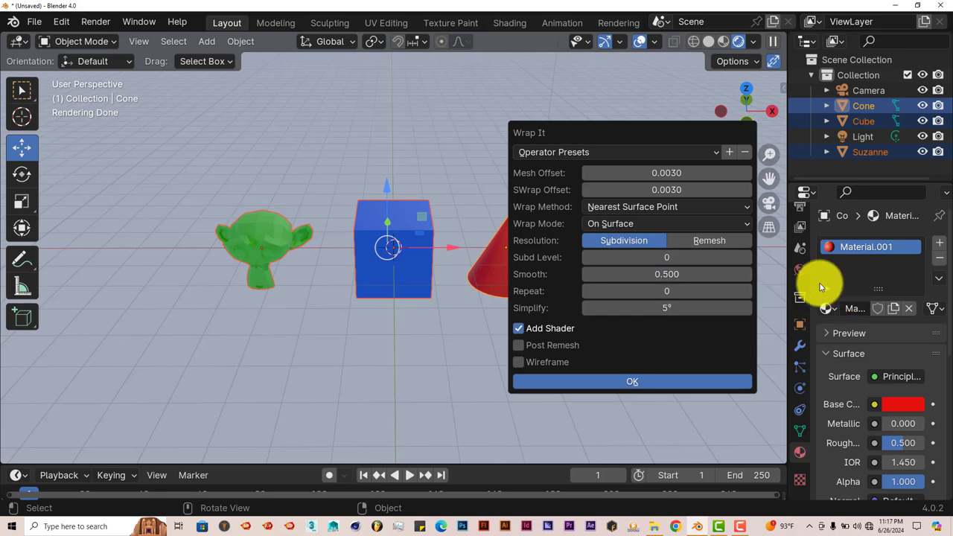
Set the wrap's subdivision level to 5.
click(750, 257)
click(748, 257)
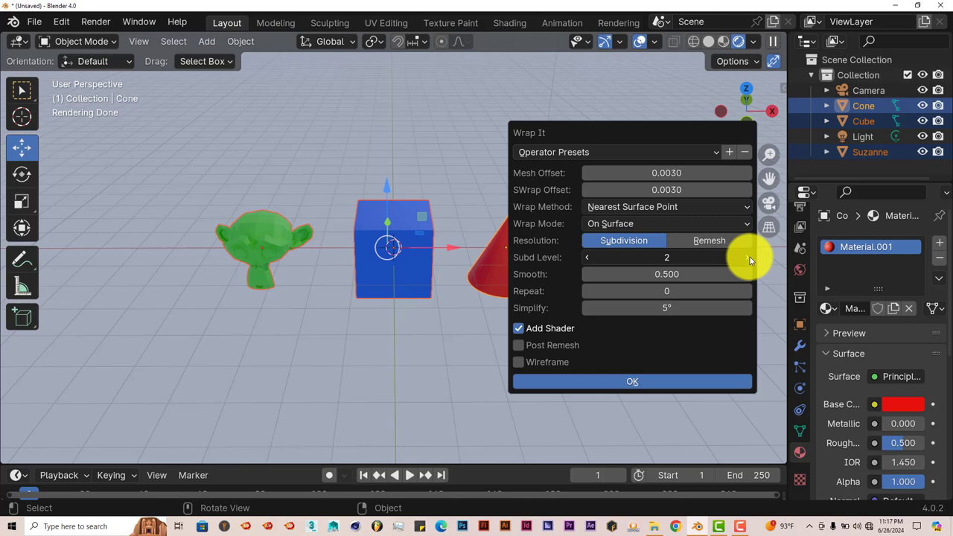
click(749, 257)
click(748, 257)
click(748, 257)
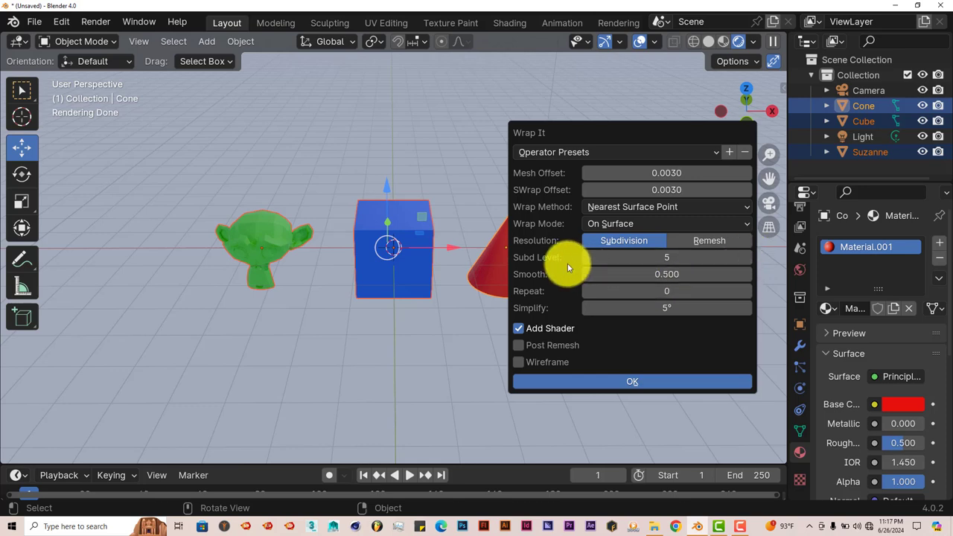
Set the wrap's Smooth value to 5 and generate the wrap over the three selected objects.
click(662, 275)
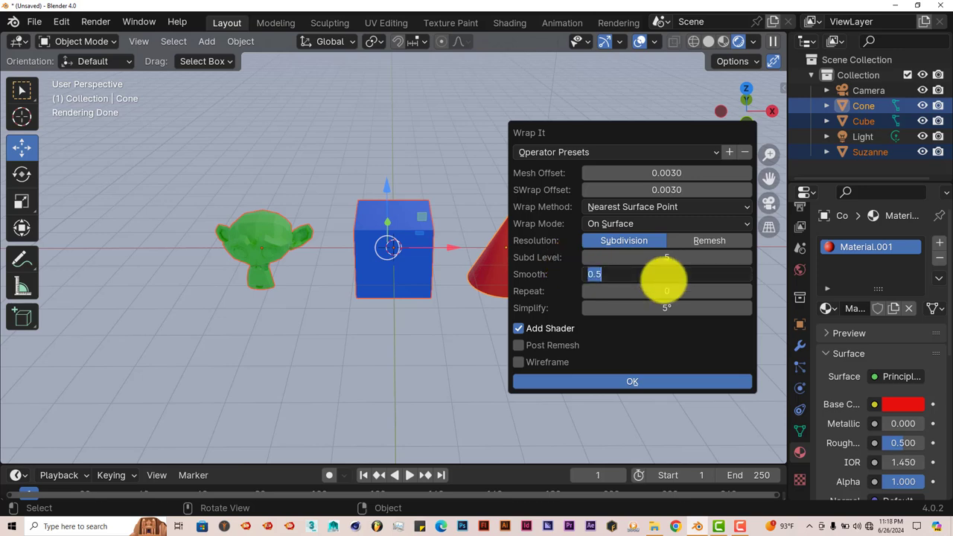
text(5)
key(Return)
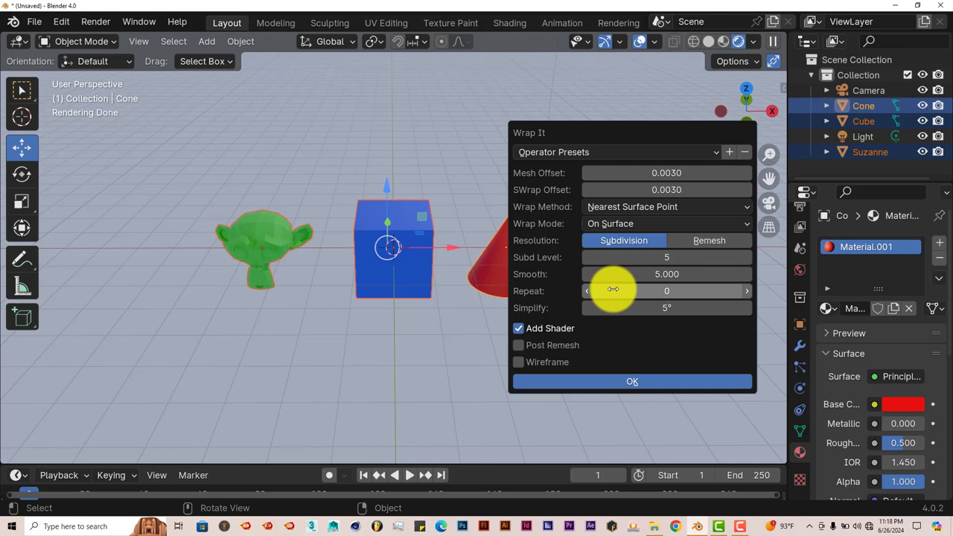
drag(613, 289, 661, 292)
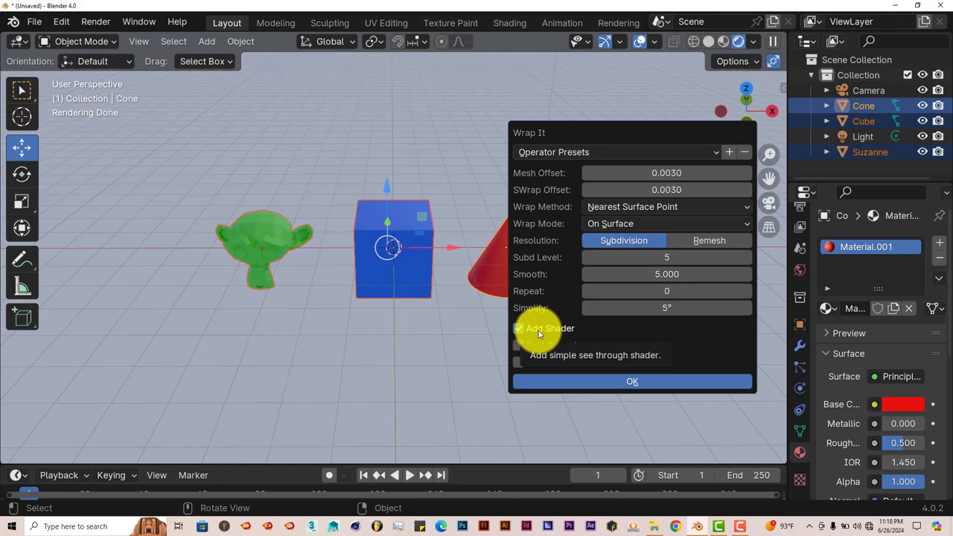
click(650, 385)
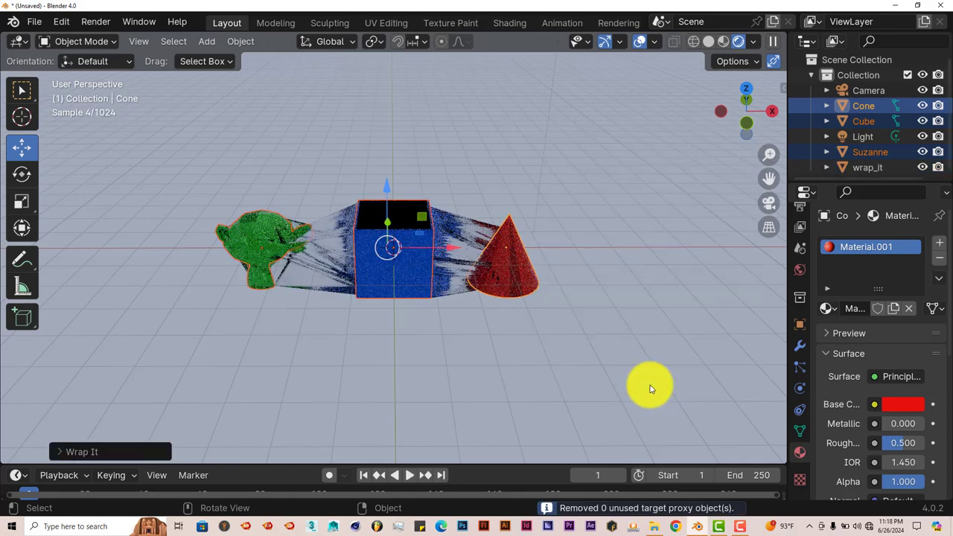
Examine the generated wrap between the monkey, cube and cone from the front, side and back.
middle_drag(553, 385, 487, 374)
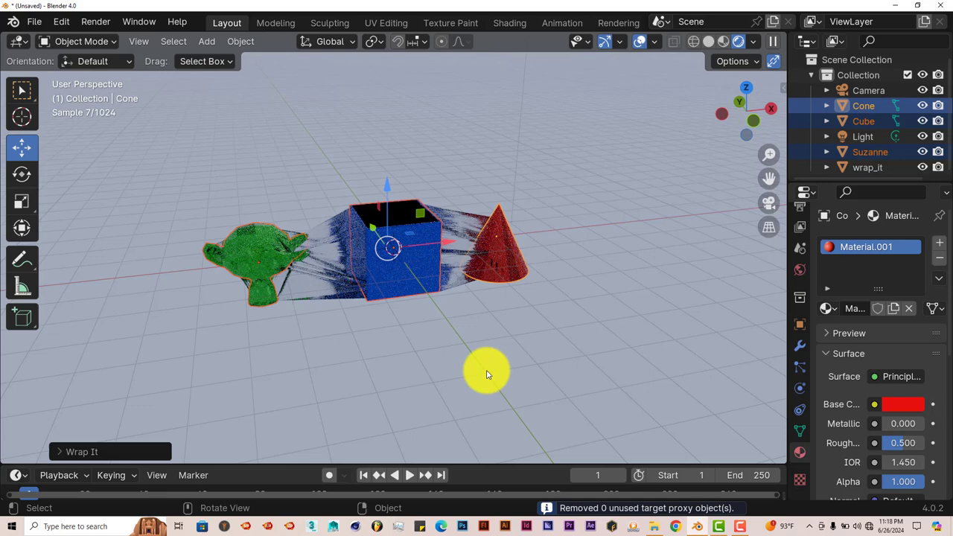
scroll(487, 375, up, 3)
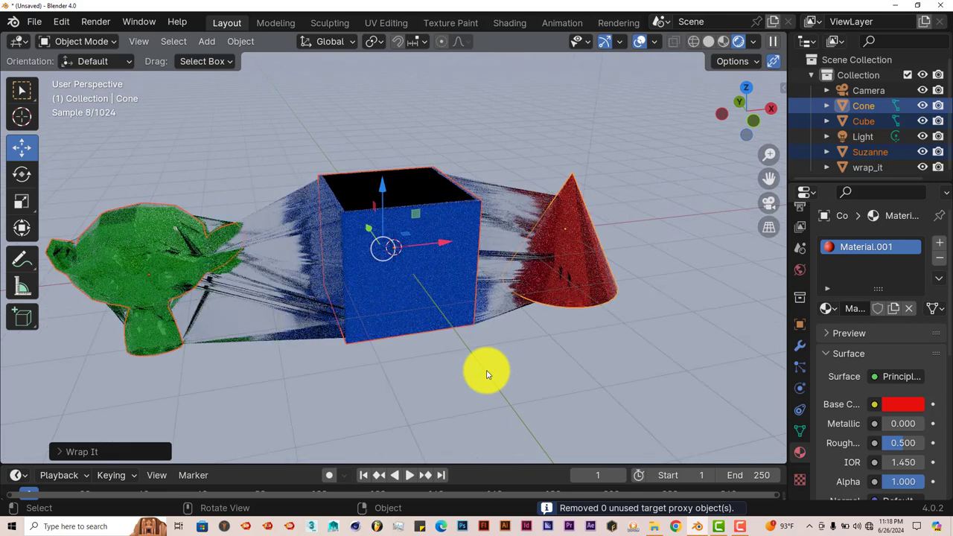
middle_drag(439, 375, 347, 296)
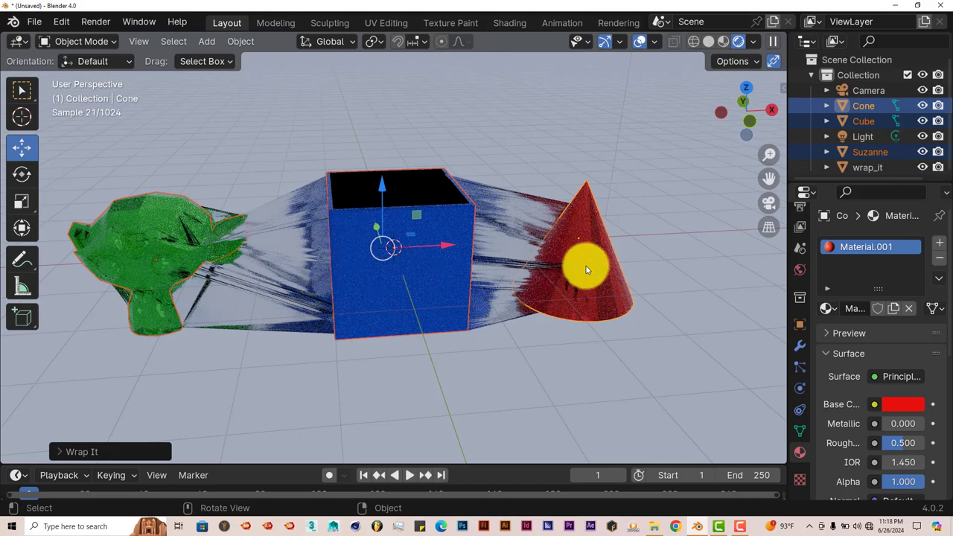
middle_drag(568, 296, 263, 345)
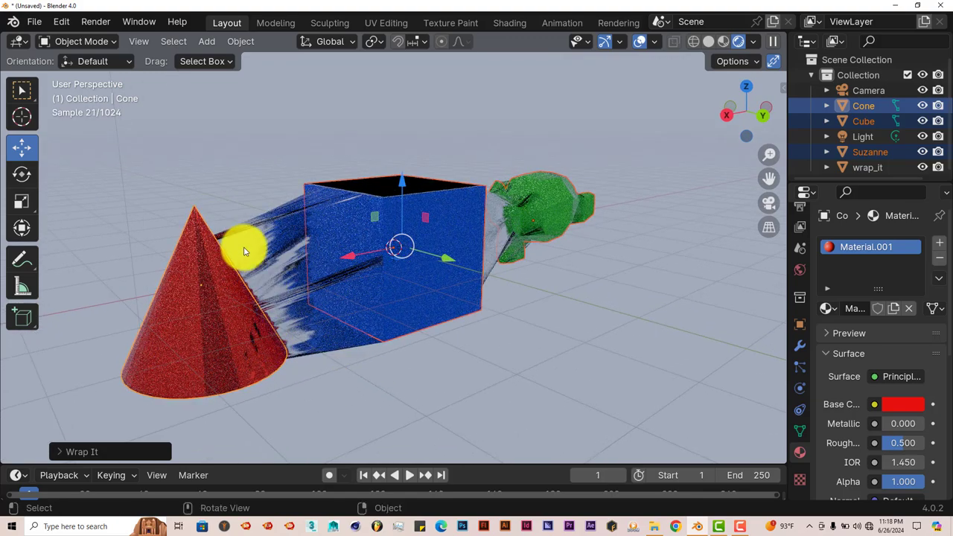
middle_drag(437, 417, 356, 379)
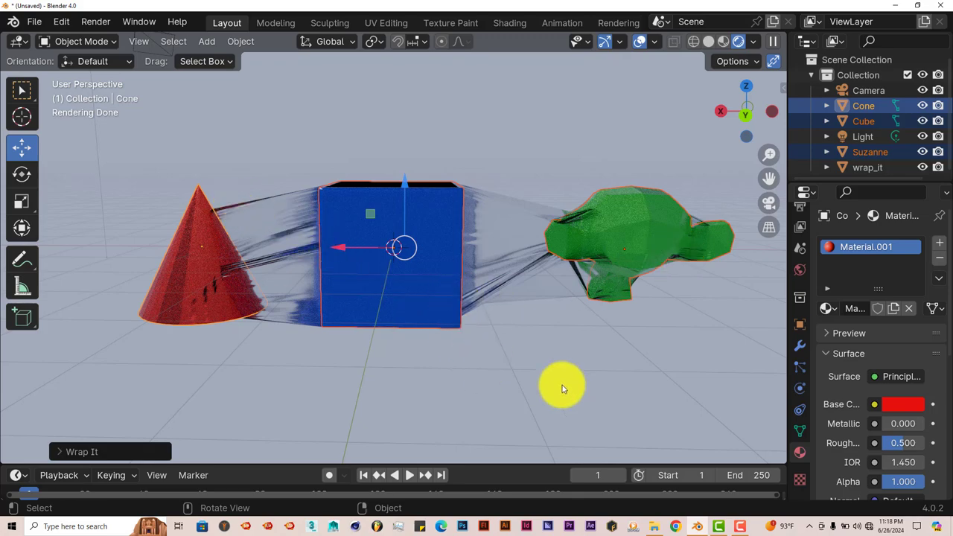
key(g)
middle_drag(551, 407, 543, 415)
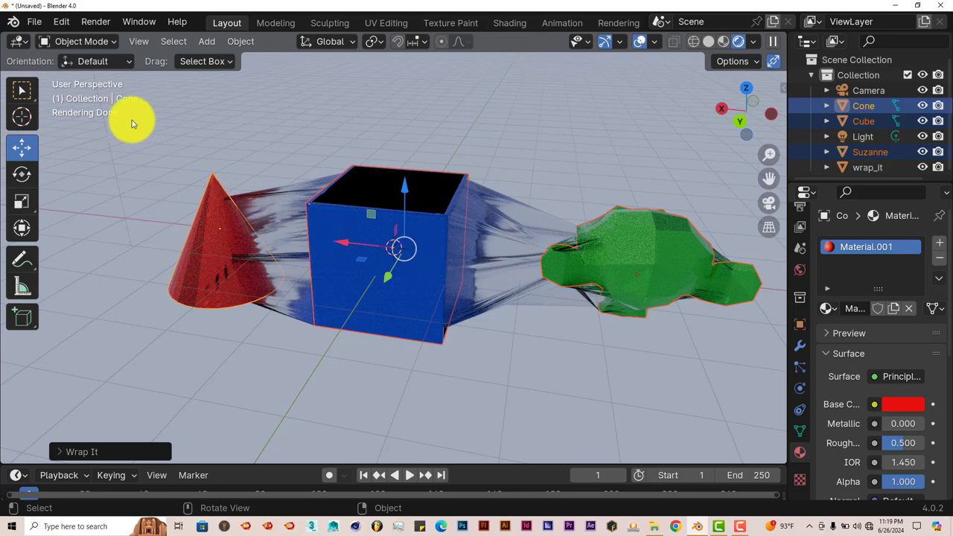
Open the recent file test.blend without saving the current scene.
click(32, 21)
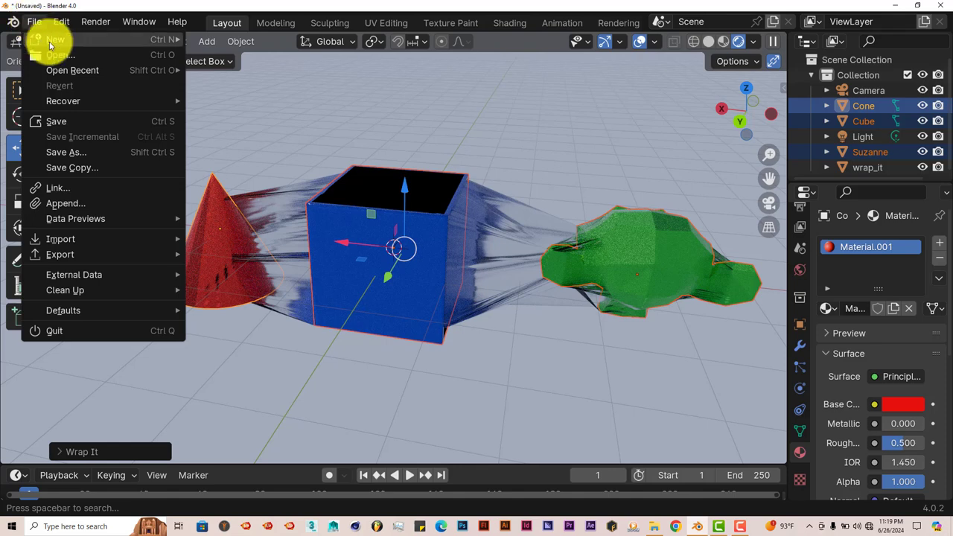
mouse_move(71, 70)
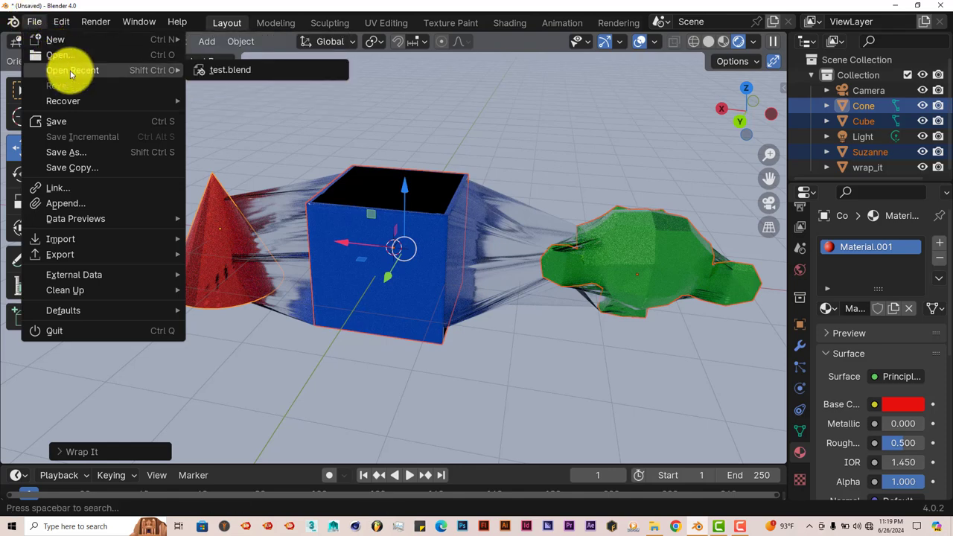
click(260, 70)
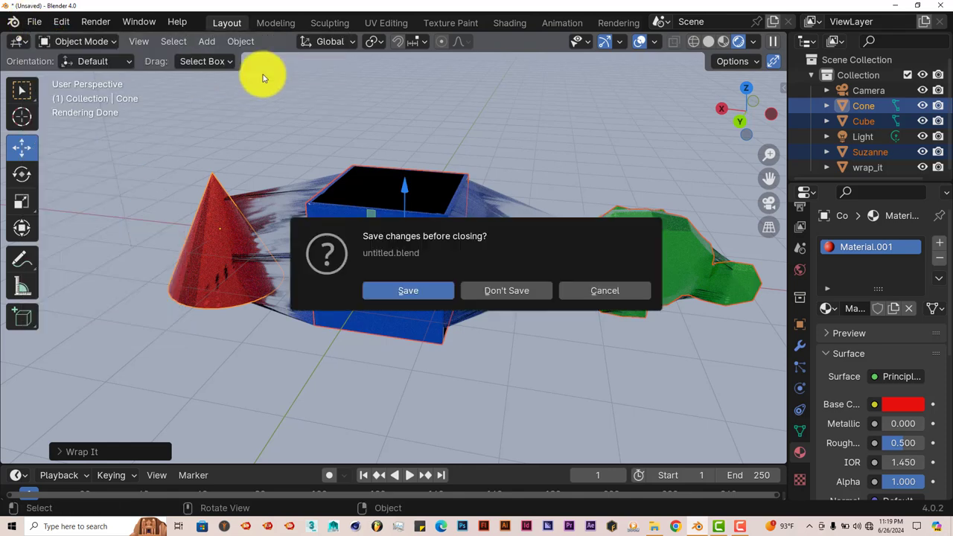
click(511, 290)
Show the male character in rendered viewport shading.
middle_drag(508, 297, 428, 202)
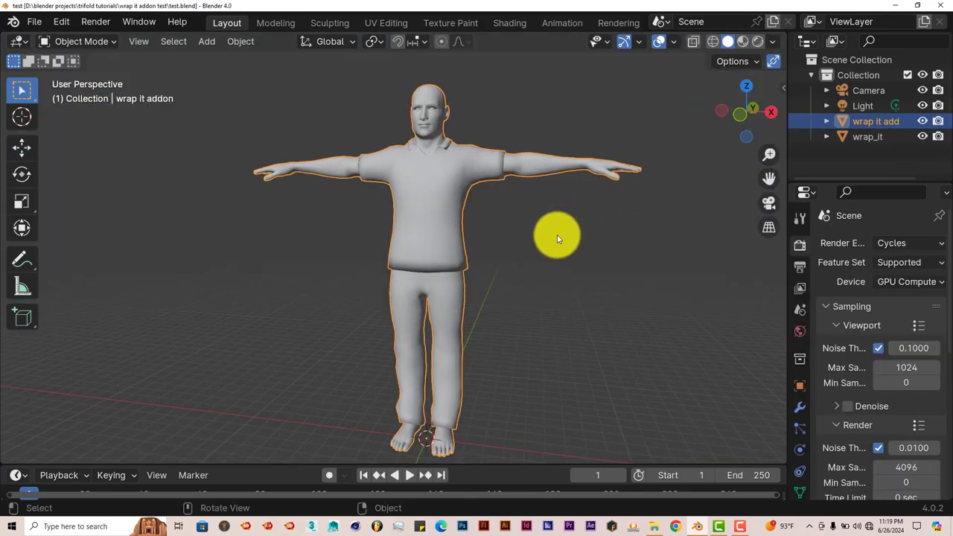
middle_drag(547, 262, 555, 260)
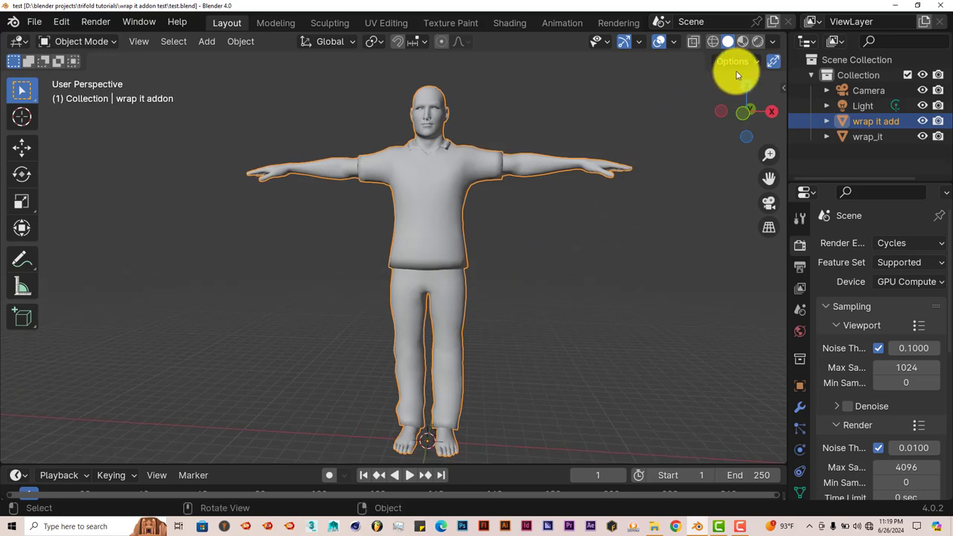
click(757, 41)
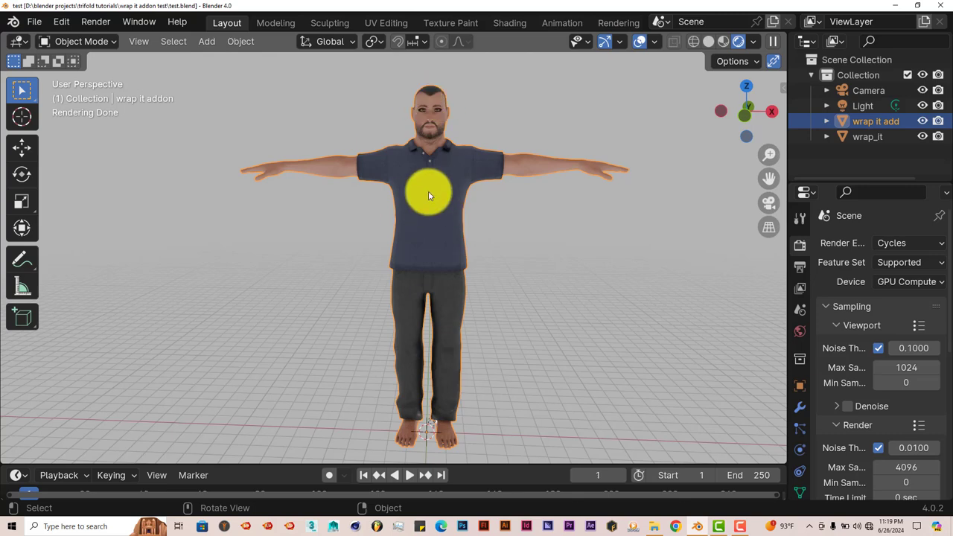
Start adding a Wrap It mesh to the male character and set its mesh offset to 0.0030.
key(shift+a)
mouse_move(428, 190)
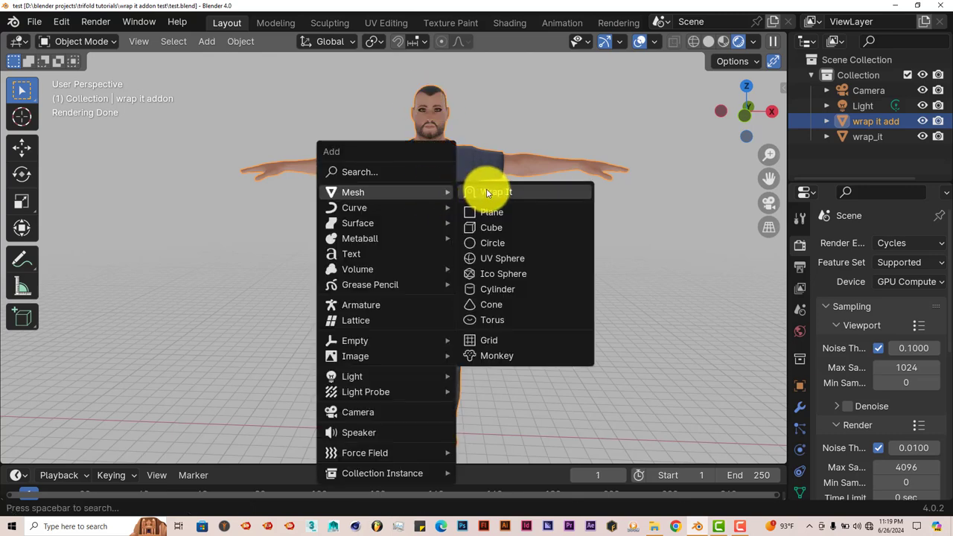
click(486, 188)
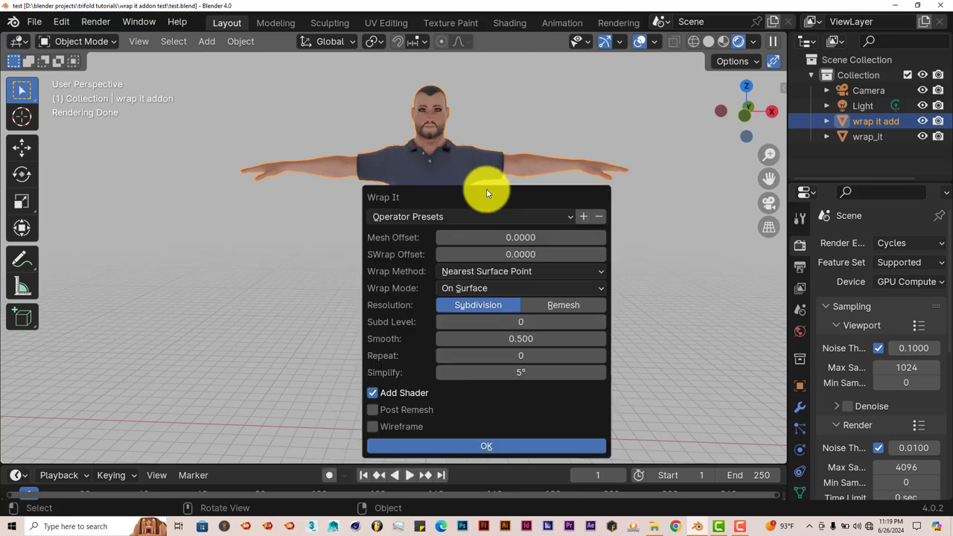
click(601, 237)
click(601, 236)
click(601, 236)
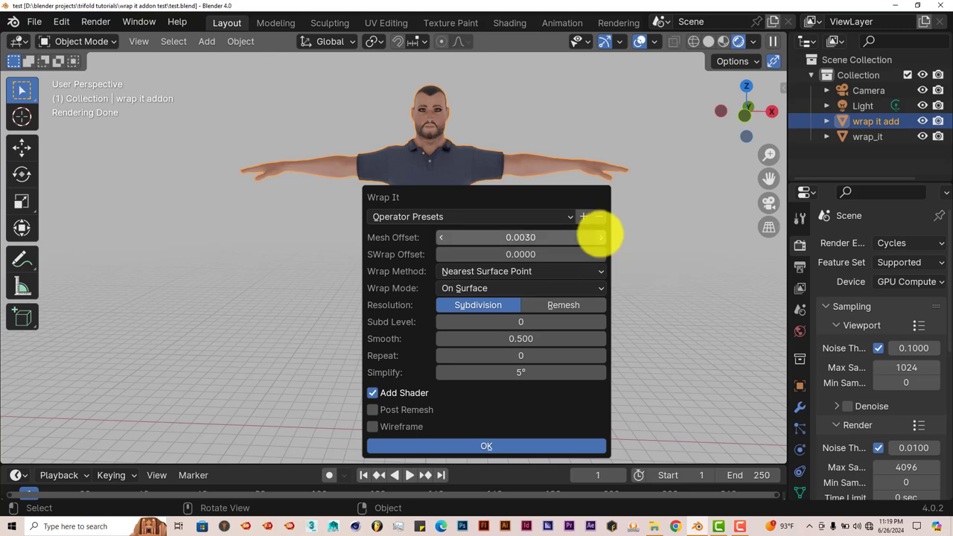
Set the wrap's SWrap offset to 0.0030, subdivision level to 5 and smooth to 6, and generate it on the male character.
click(601, 254)
click(601, 254)
click(601, 254)
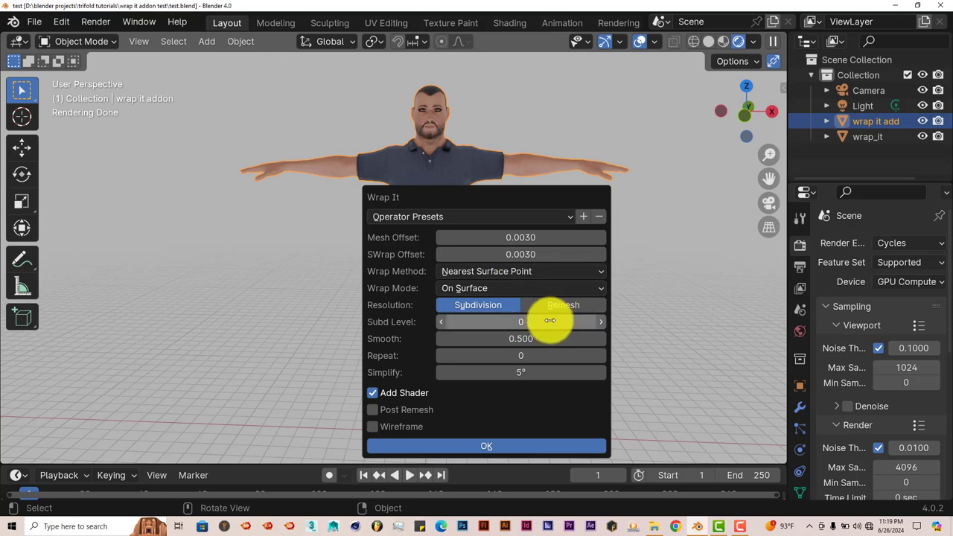
click(527, 322)
text(5)
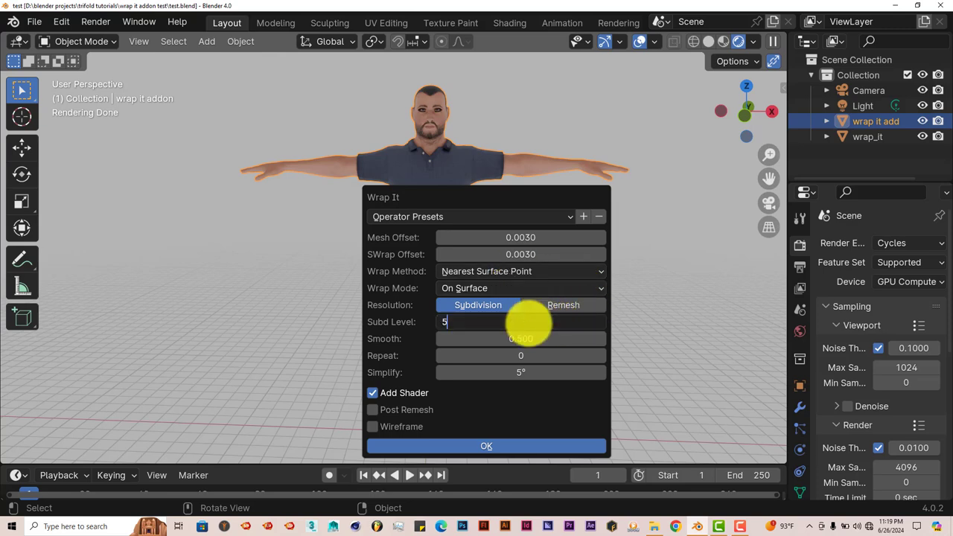
key(Return)
click(527, 339)
text(6)
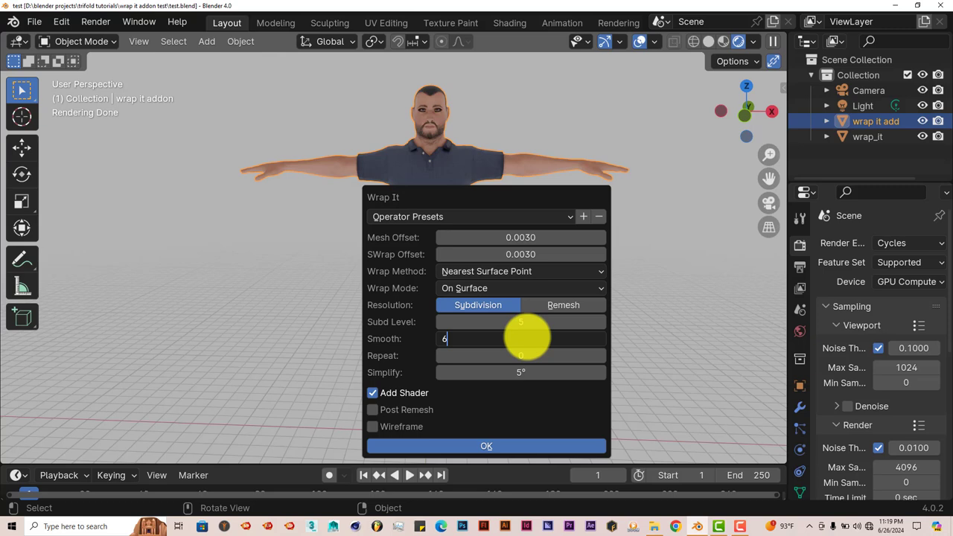
key(Return)
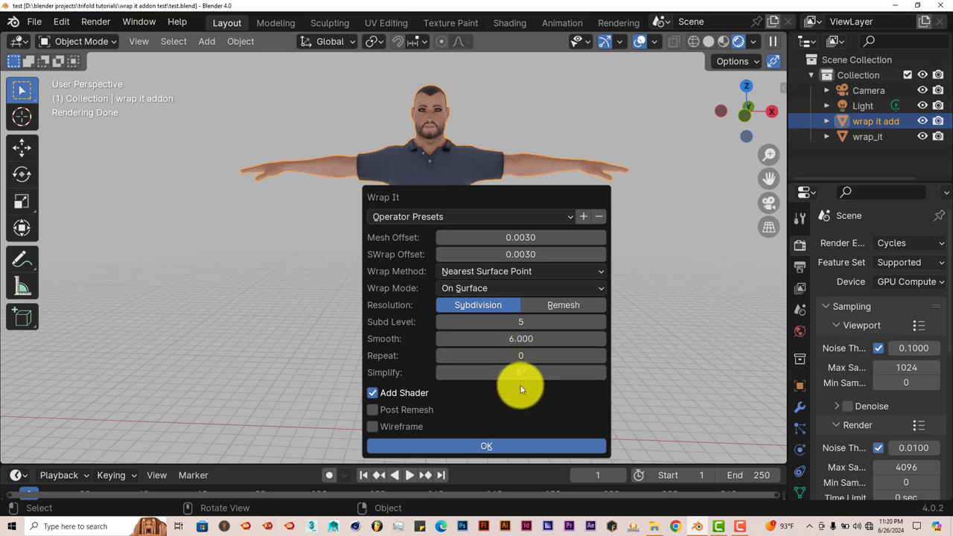
click(496, 445)
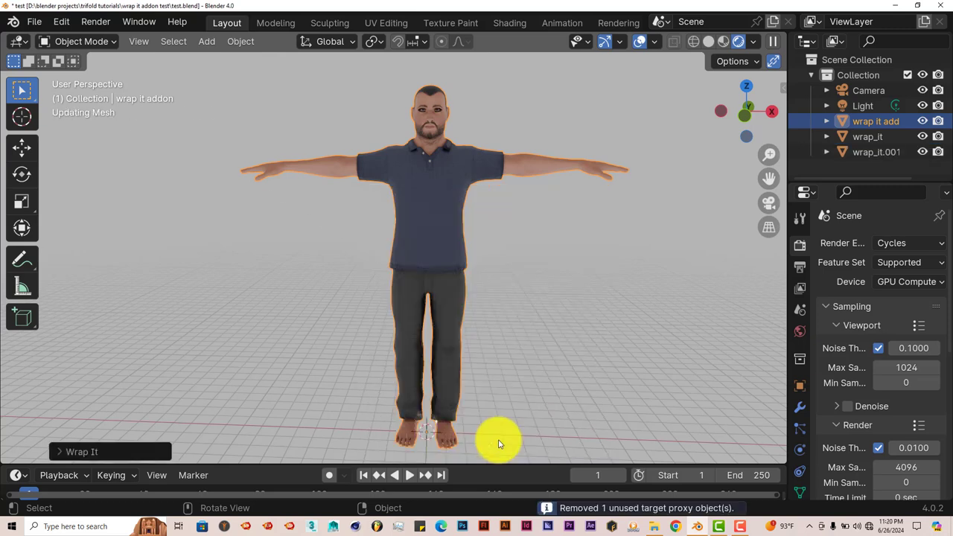
Examine the generated wrap around the male character's head, arms and torso from the front, side and back.
middle_drag(519, 342, 412, 359)
middle_drag(519, 334, 622, 335)
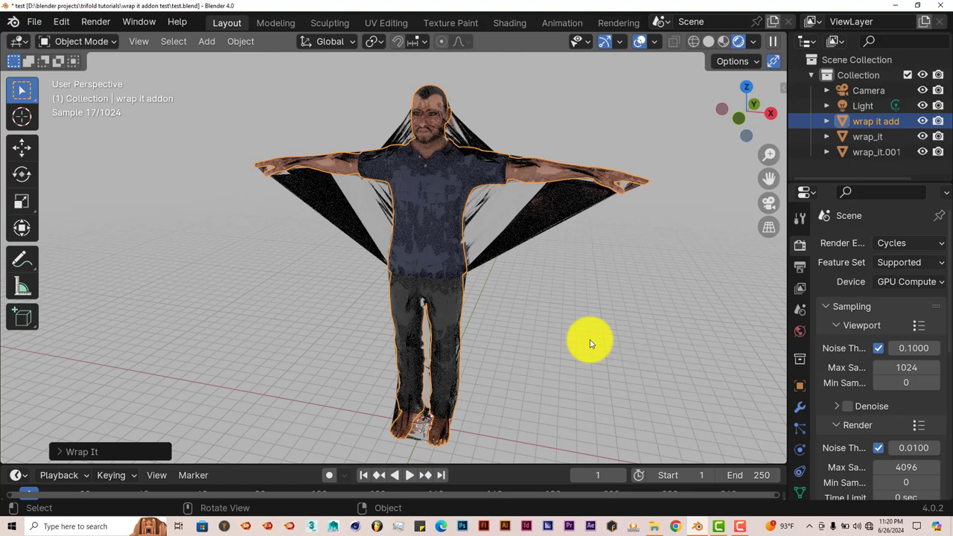
middle_drag(563, 352, 428, 350)
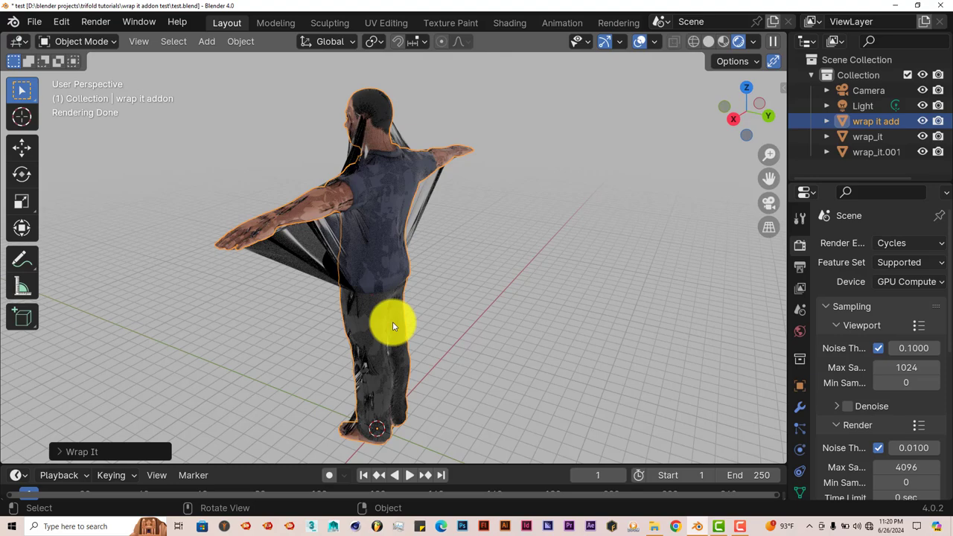
middle_drag(393, 322, 382, 321)
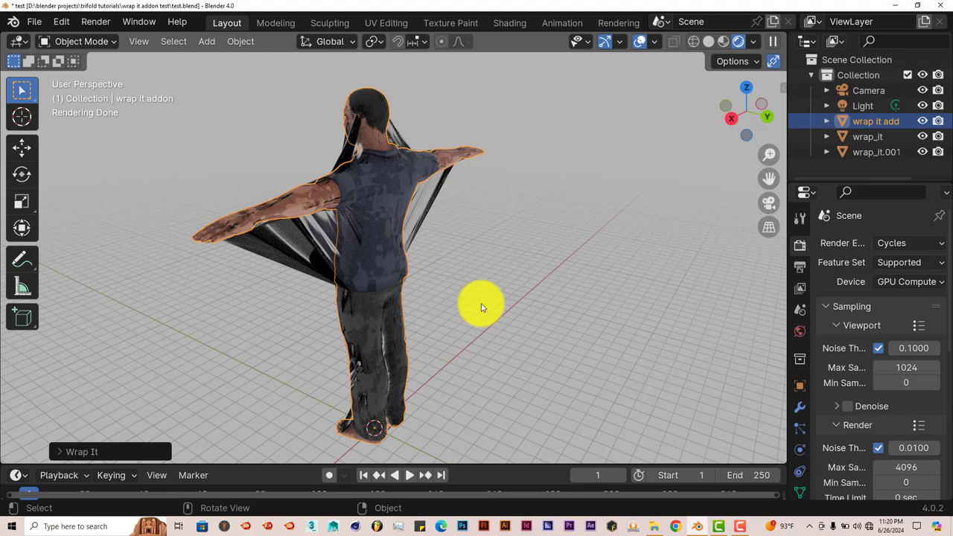
middle_drag(472, 336, 432, 341)
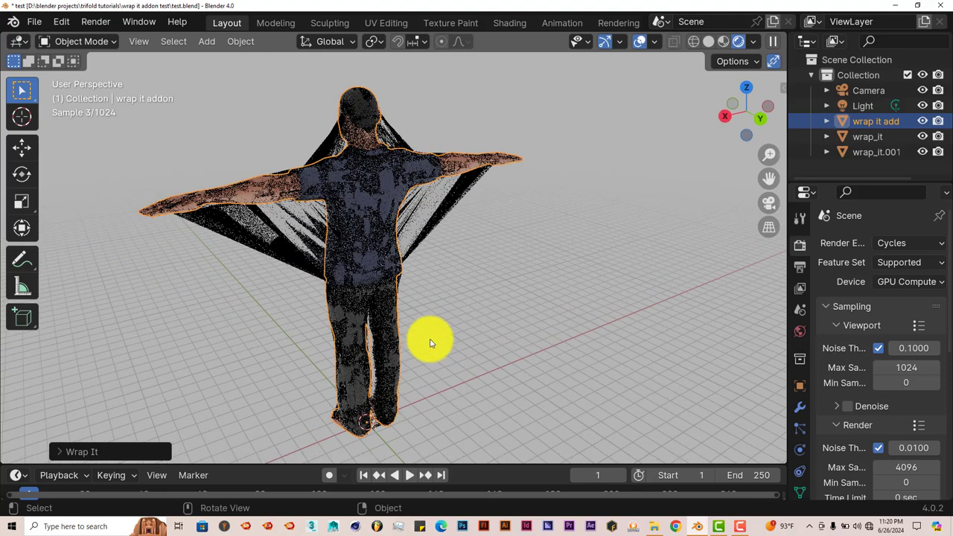